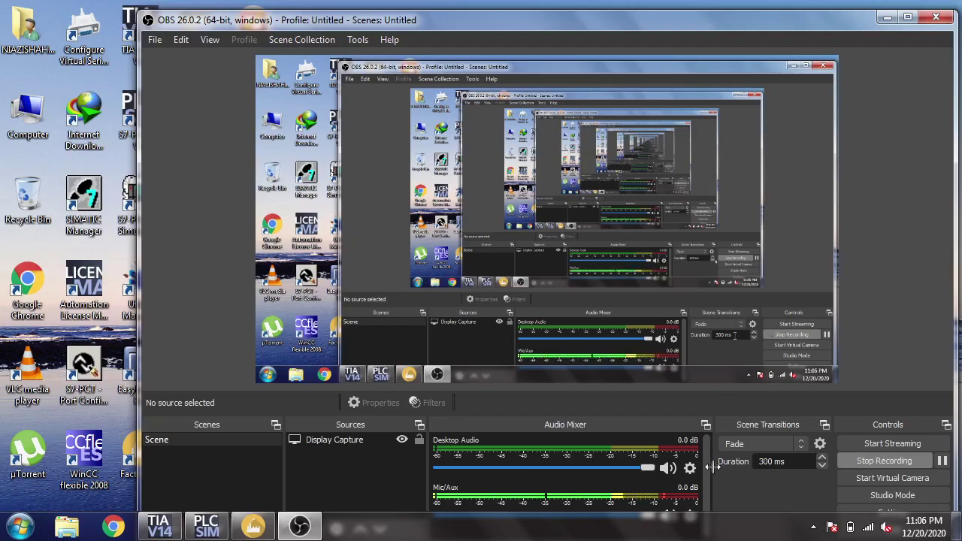
# - Restore the Factory I/O tank scene window over OBS Studio from the taskbar
pyautogui.click(254, 528)
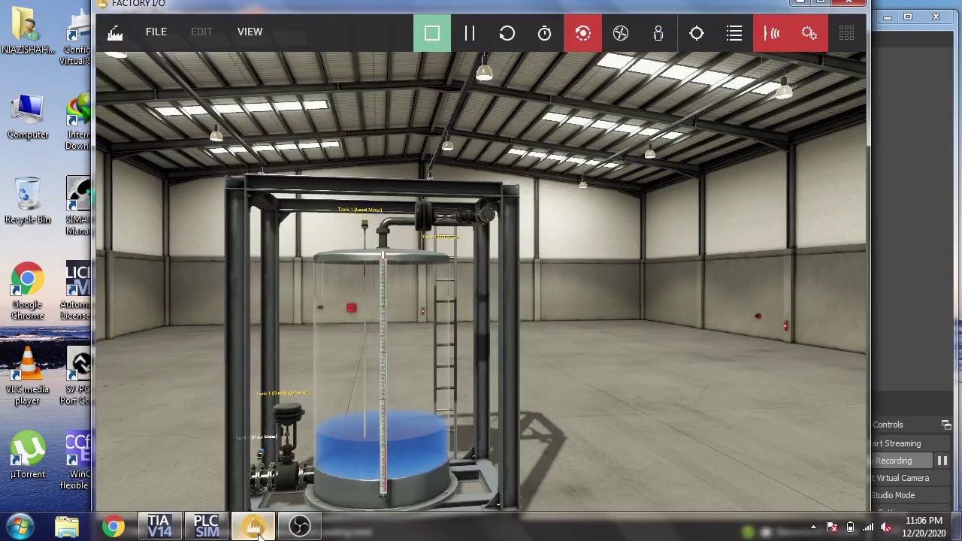
# - Cycle through TIA Portal, PLCSIM and Factory I/O, ending on TIA Portal's empty Trend screen
pyautogui.click(254, 528)
pyautogui.click(172, 528)
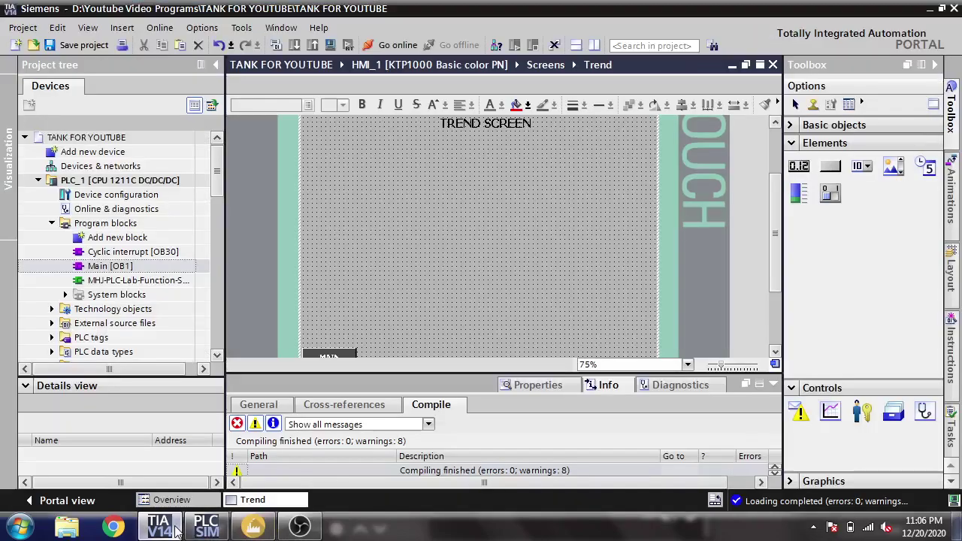
pyautogui.click(179, 531)
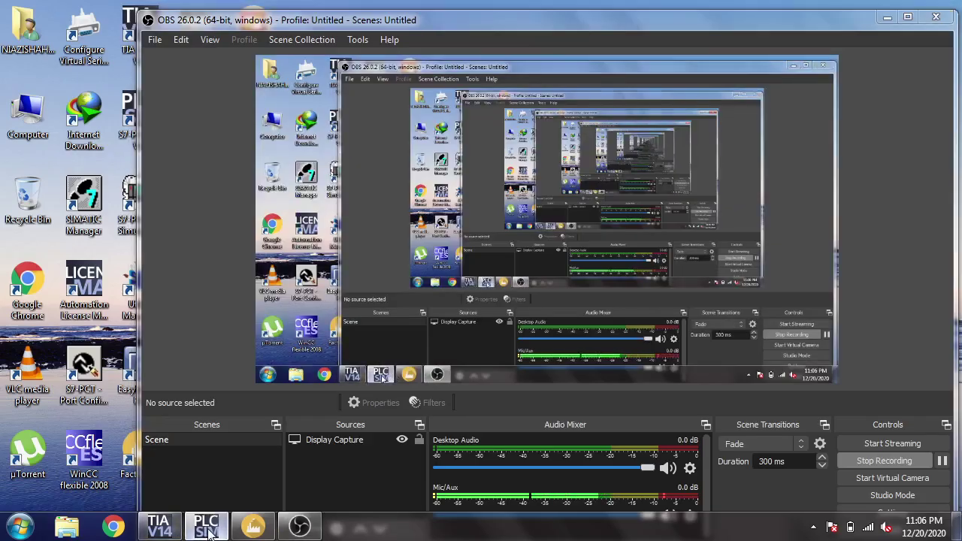
pyautogui.click(207, 529)
pyautogui.click(208, 530)
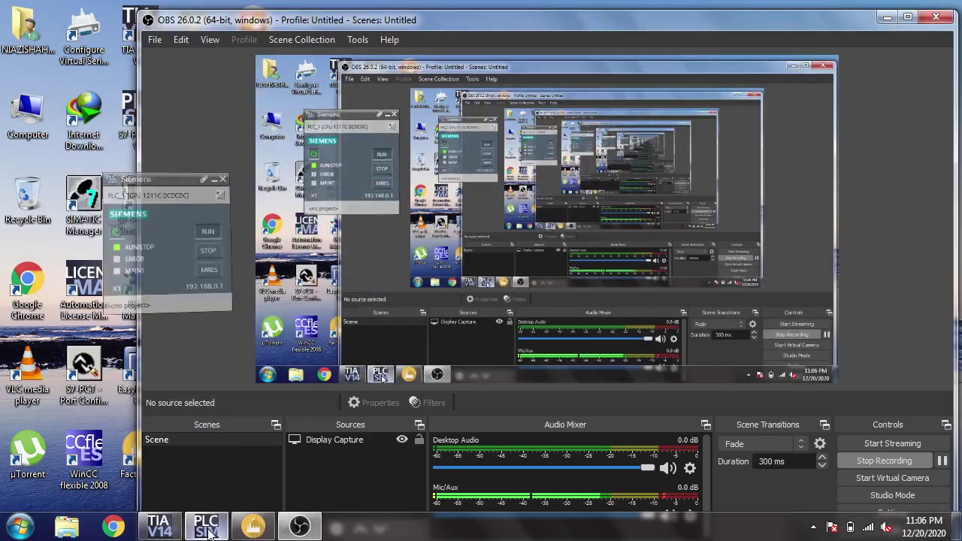
pyautogui.click(255, 529)
pyautogui.click(254, 529)
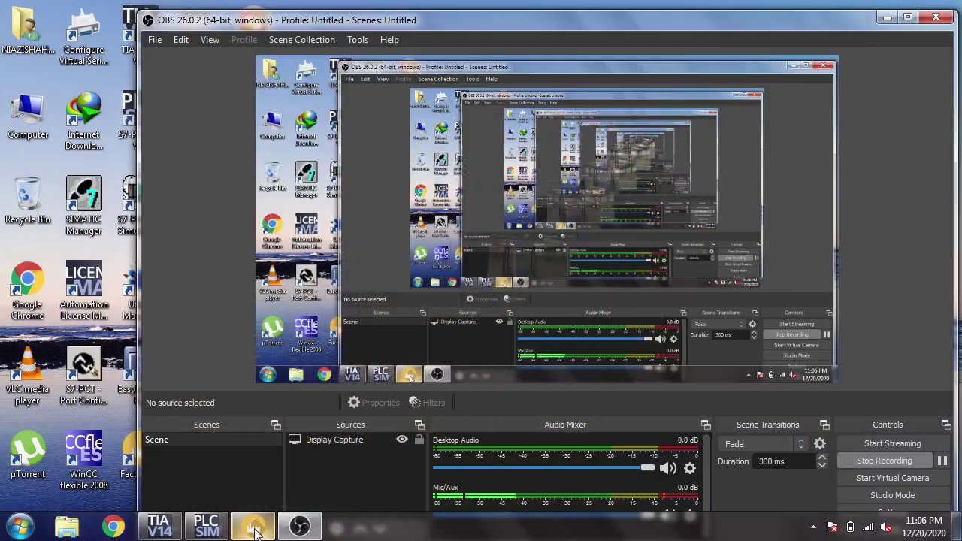
pyautogui.click(171, 526)
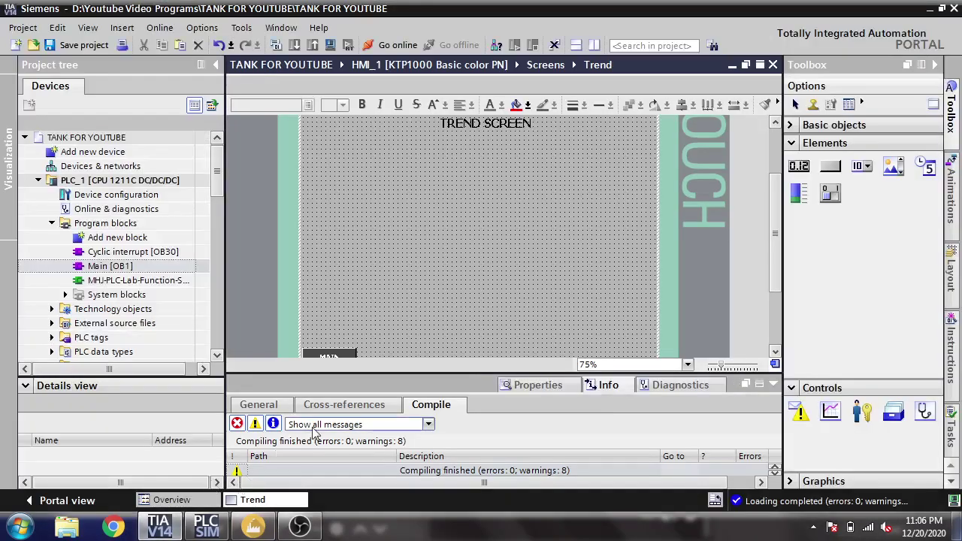
# - Draw a Trend view control across the Trend screen and enlarge the Properties pane
pyautogui.click(426, 242)
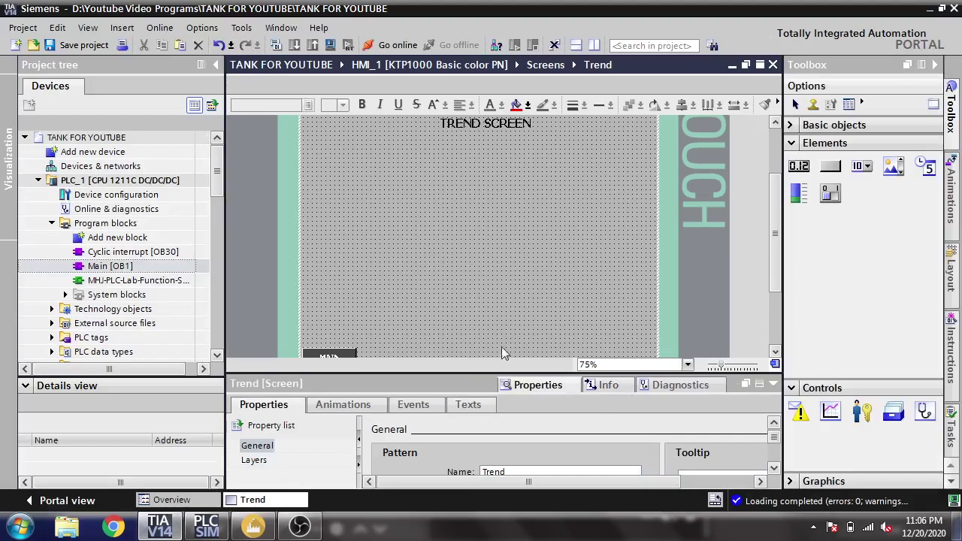
pyautogui.click(800, 143)
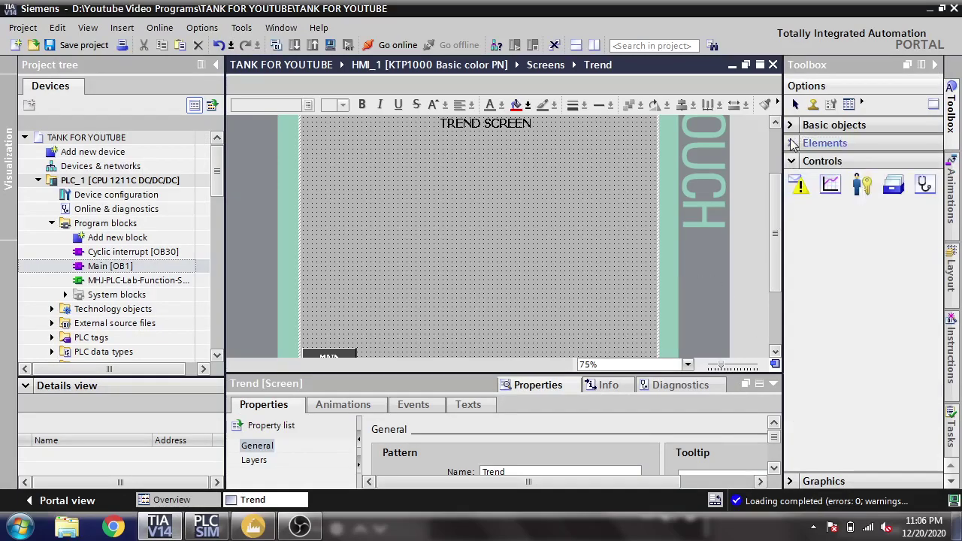
pyautogui.click(837, 187)
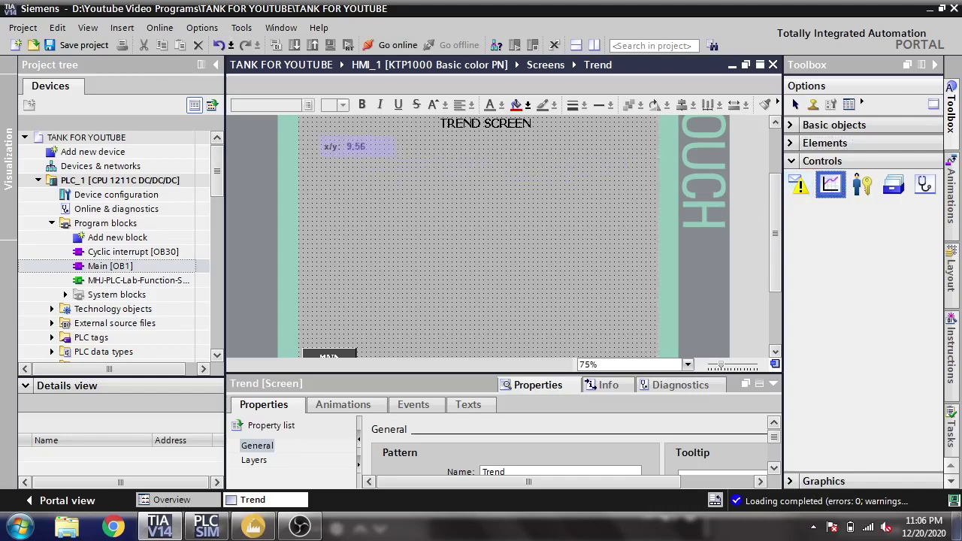
pyautogui.moveTo(302, 134); pyautogui.dragTo(646, 285)
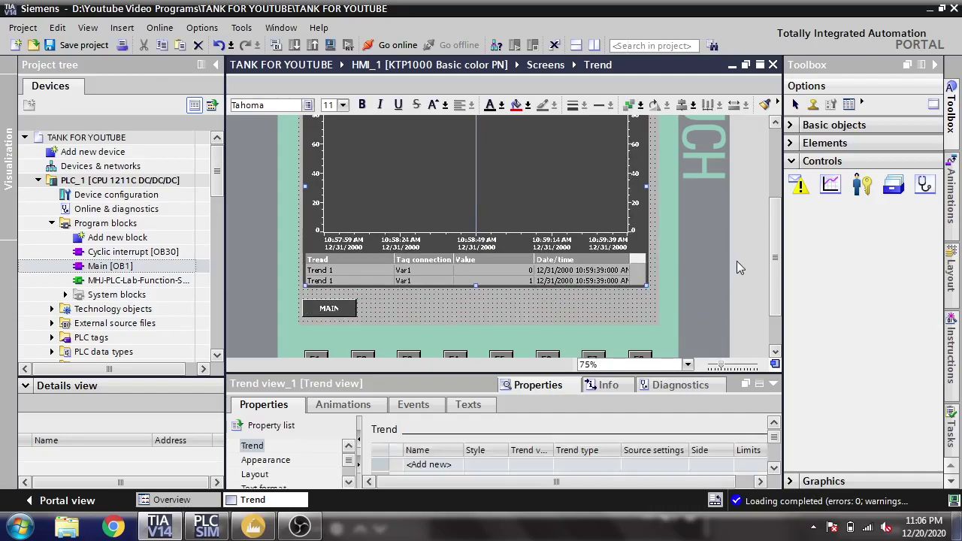
pyautogui.moveTo(550, 373); pyautogui.dragTo(551, 301)
# - Set the trend view background to white, axis color to black and ruler to red (255, 0, 31)
pyautogui.click(277, 388)
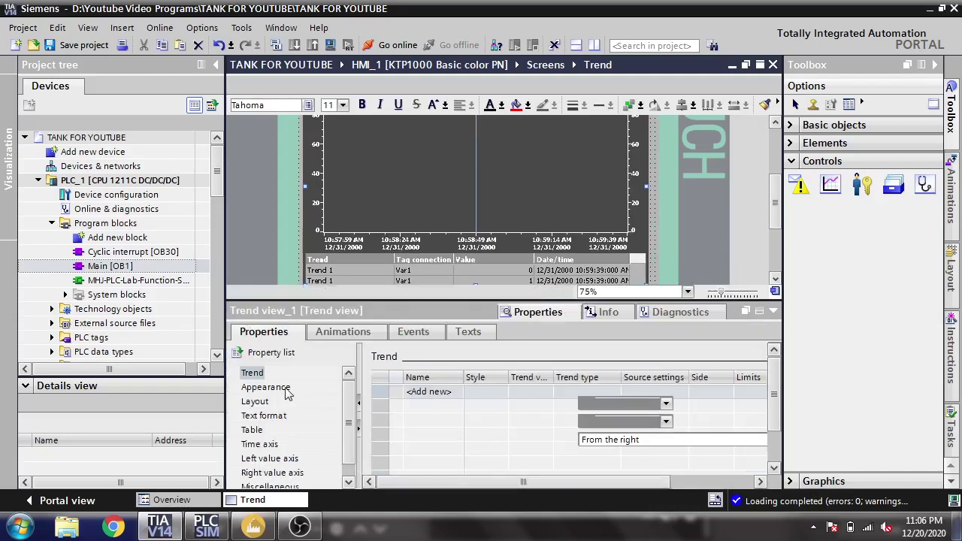
pyautogui.click(666, 423)
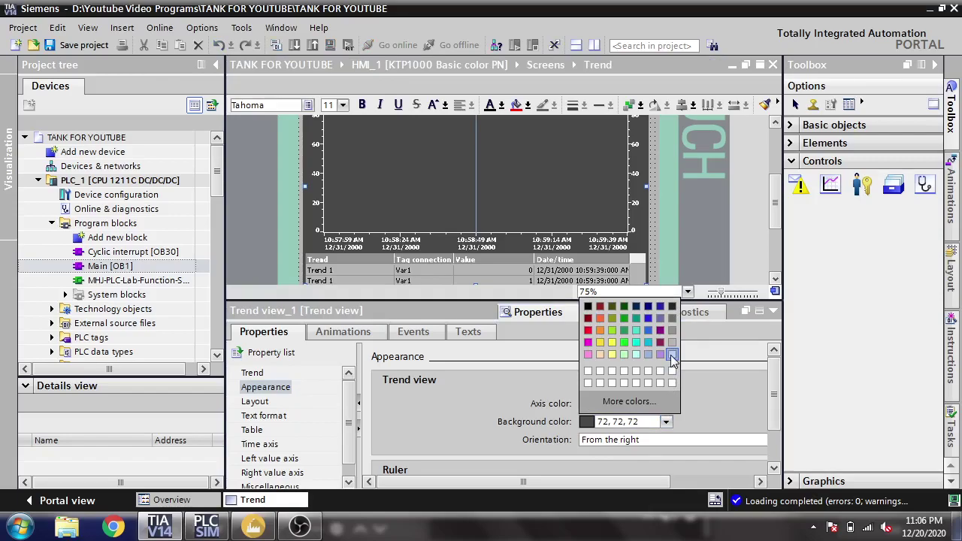
pyautogui.click(672, 357)
pyautogui.click(666, 404)
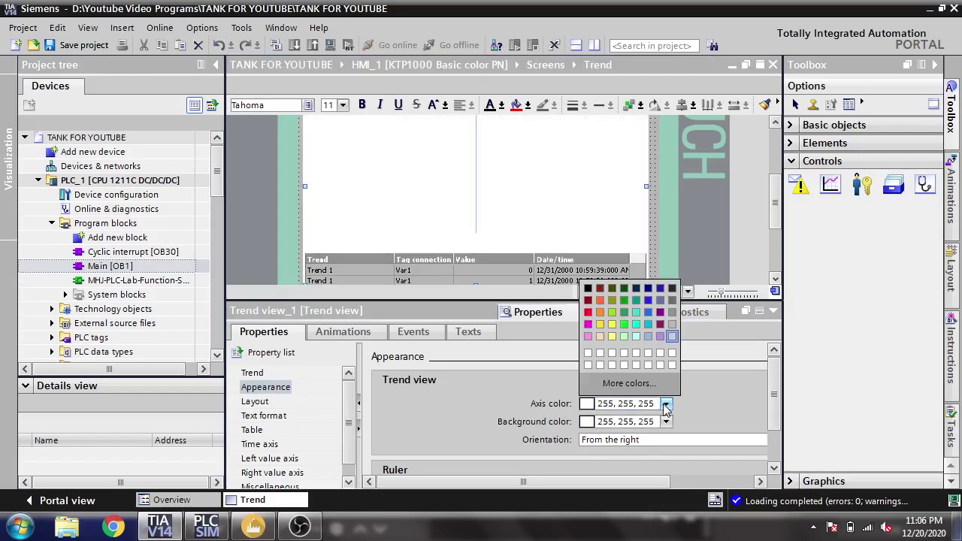
pyautogui.click(588, 288)
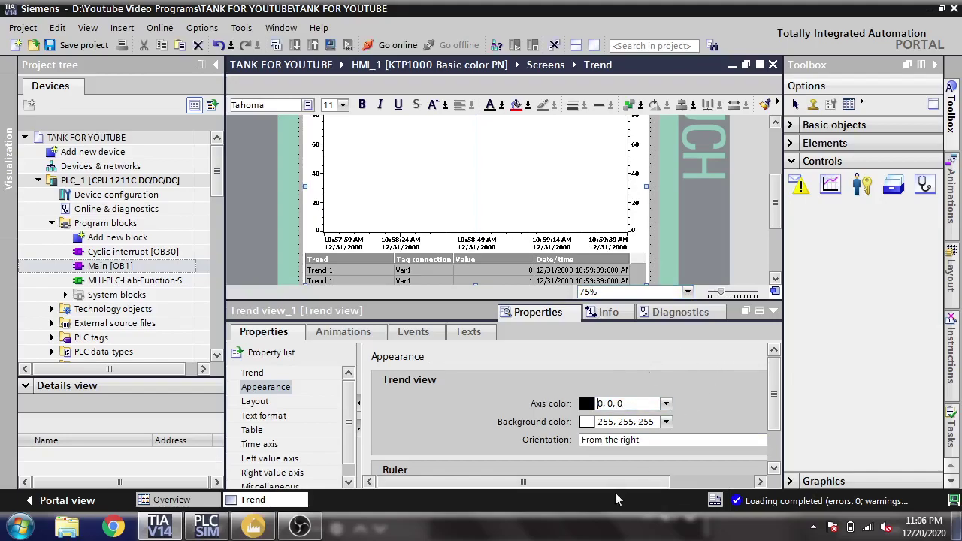
pyautogui.moveTo(610, 482); pyautogui.dragTo(725, 470)
pyautogui.moveTo(773, 410); pyautogui.dragTo(773, 440)
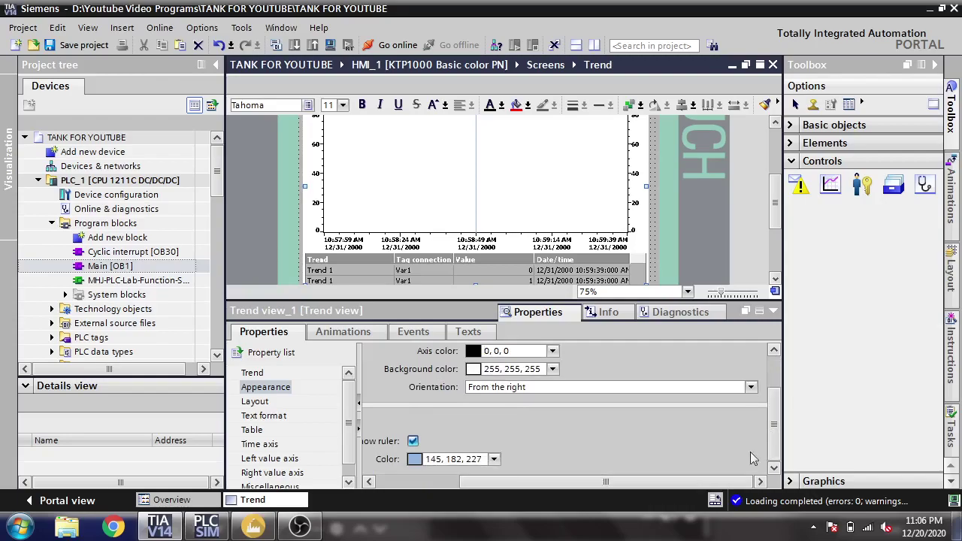
pyautogui.moveTo(693, 486); pyautogui.dragTo(612, 485)
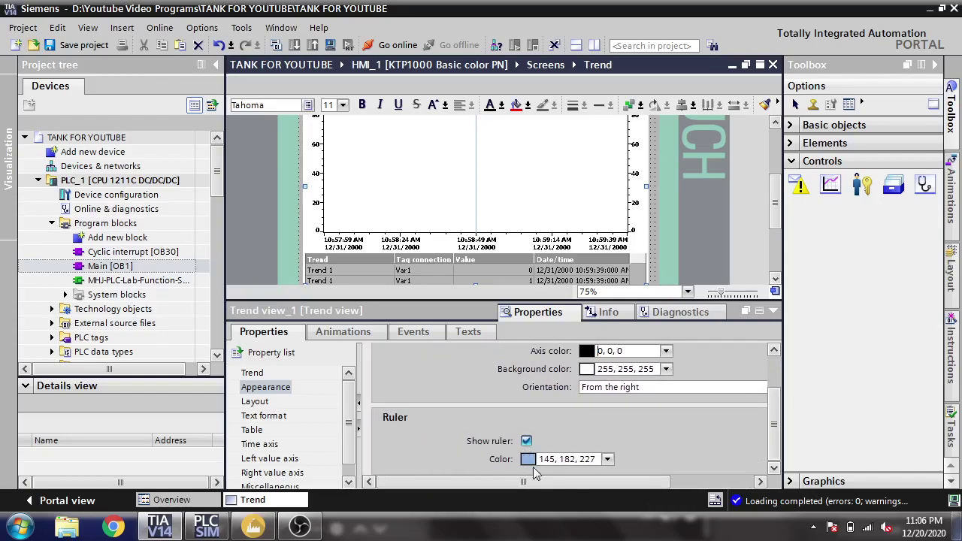
pyautogui.click(608, 460)
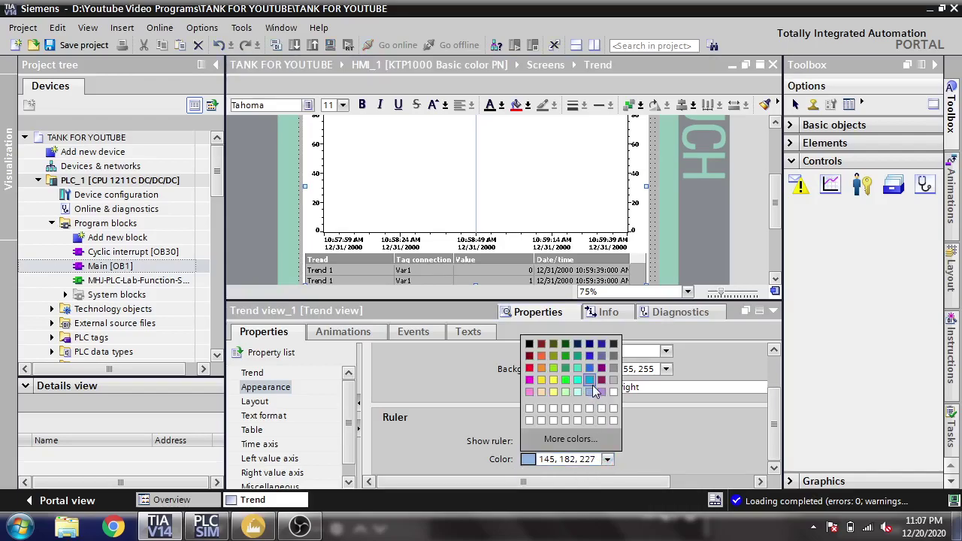
pyautogui.click(530, 370)
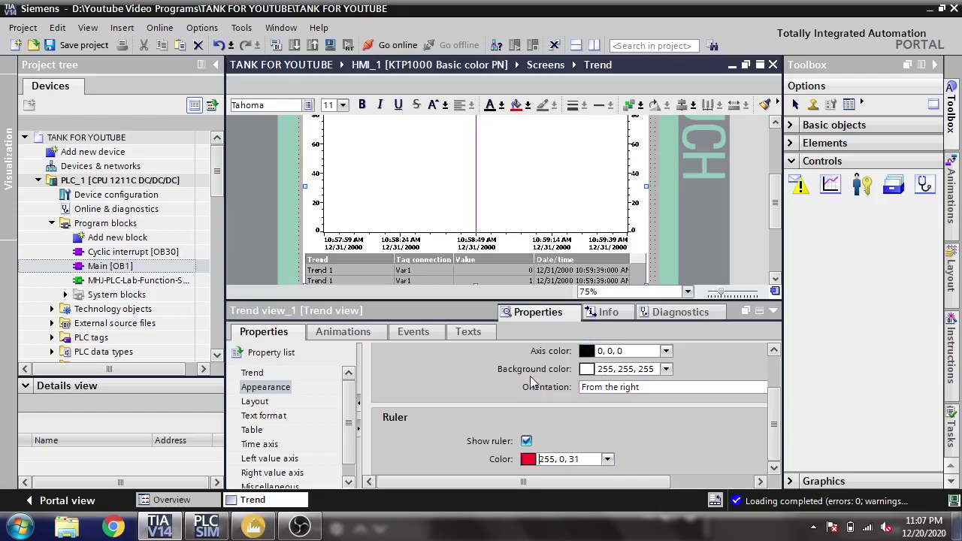
# - Go to the trend view's Table settings and make the table background white
pyautogui.click(265, 404)
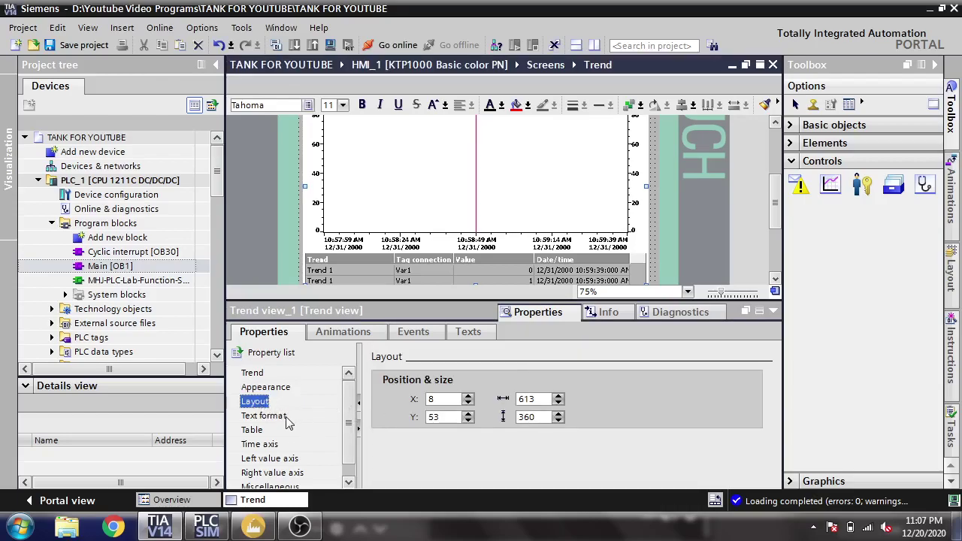
pyautogui.click(285, 417)
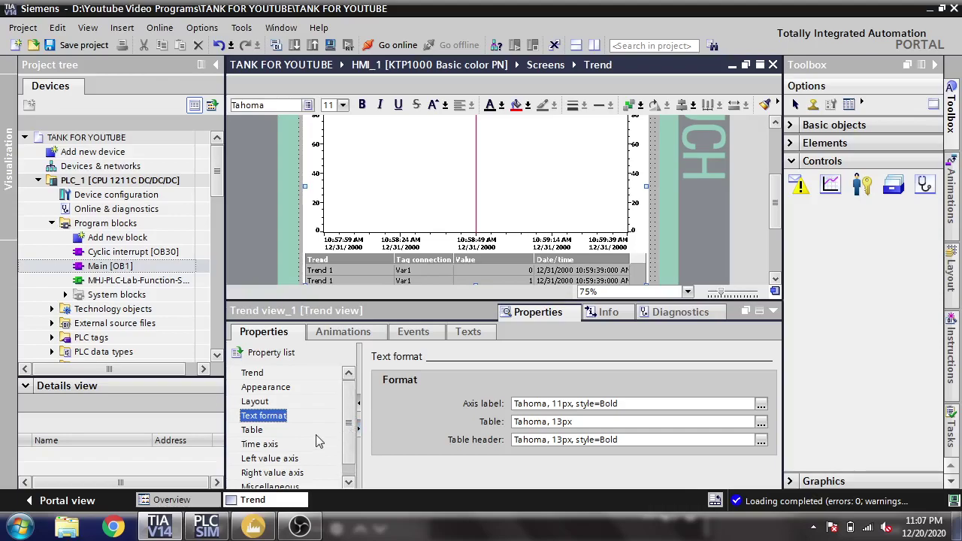
pyautogui.click(259, 431)
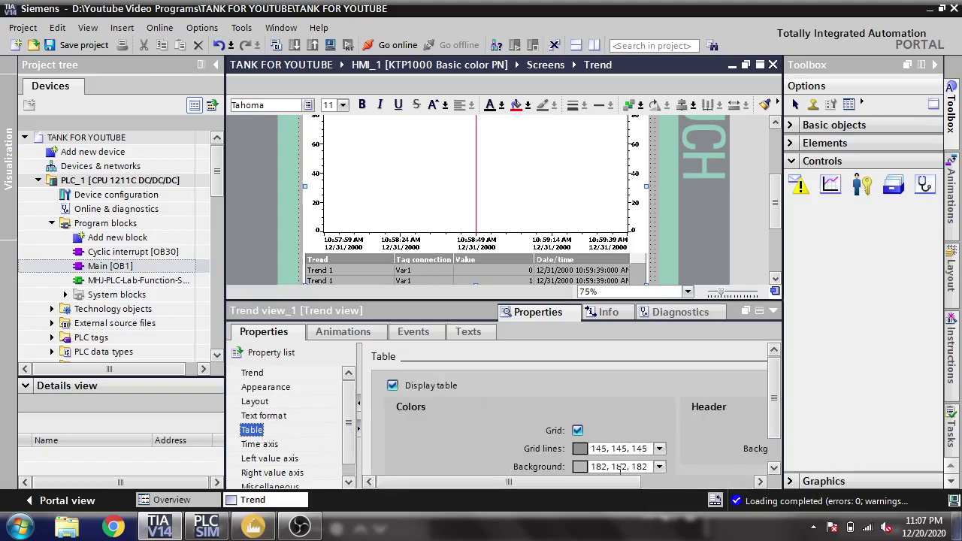
pyautogui.scroll(-1, 714, 440)
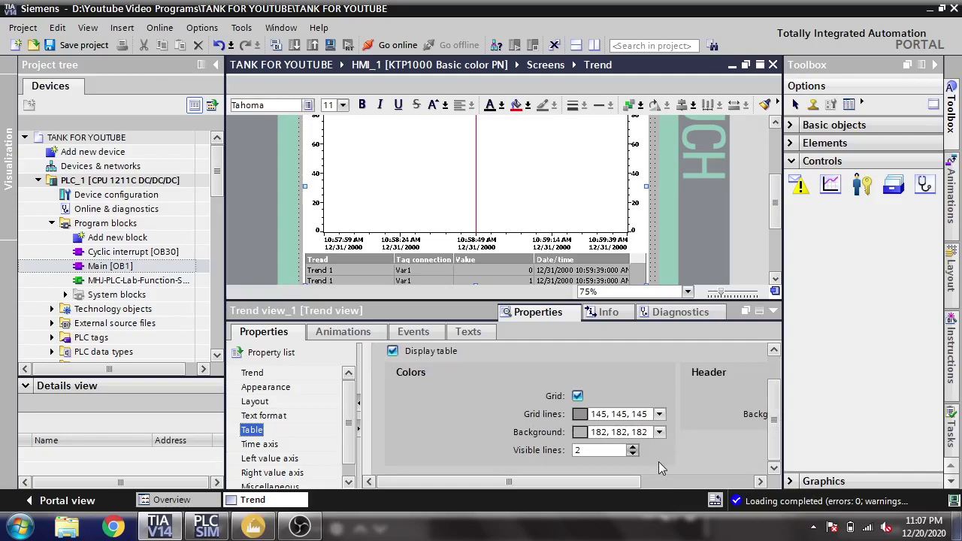
pyautogui.moveTo(622, 481); pyautogui.dragTo(599, 440)
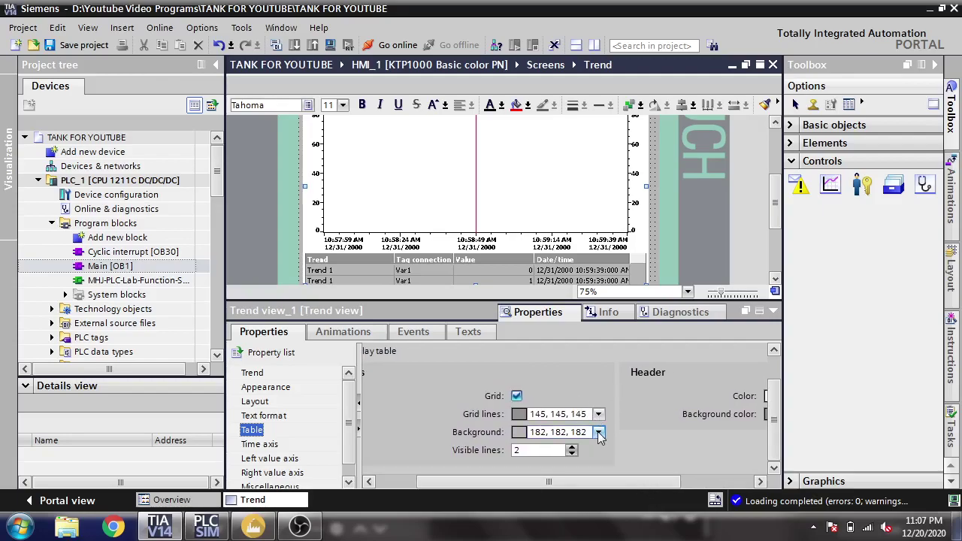
pyautogui.click(600, 433)
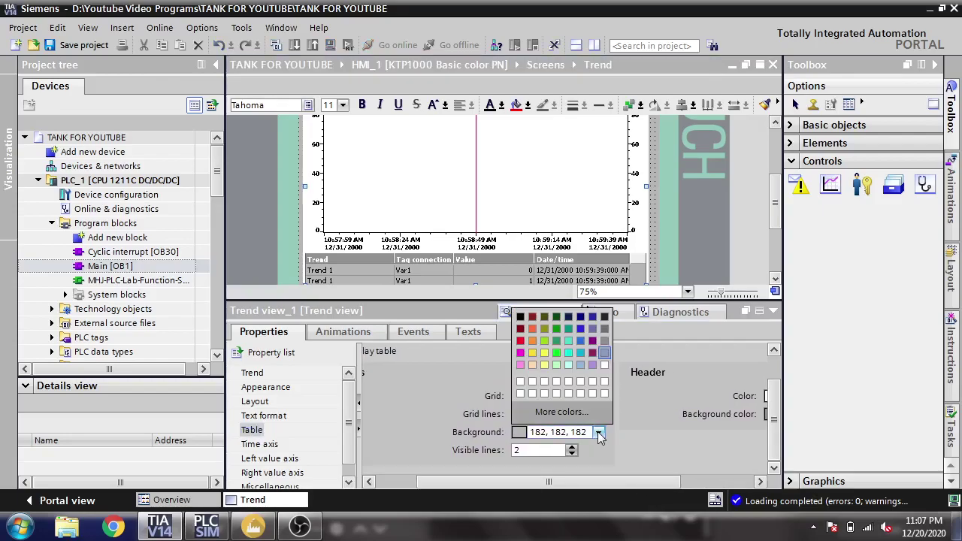
pyautogui.click(609, 372)
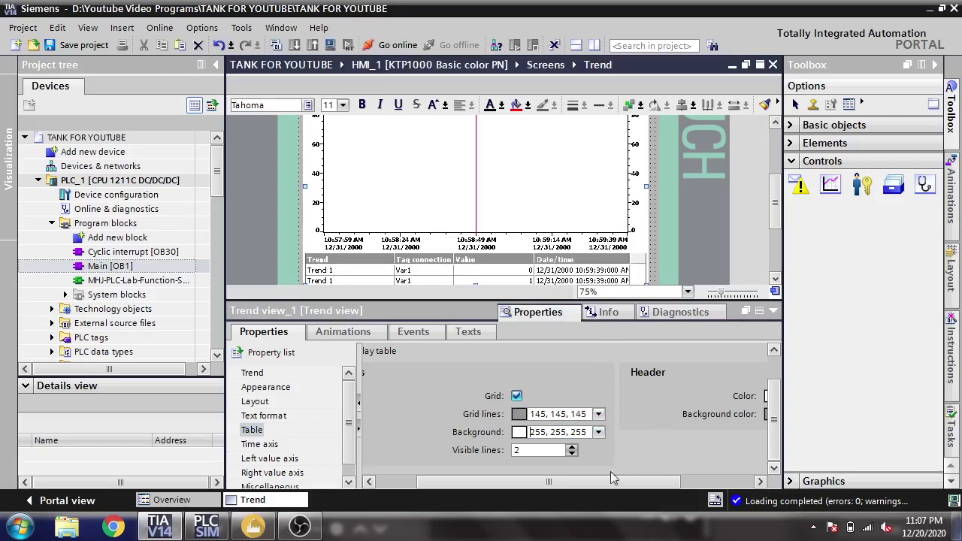
# - Make the table grid lines and header background black (0, 0, 0)
pyautogui.moveTo(577, 483)
pyautogui.mouseDown()
pyautogui.moveTo(612, 483)
pyautogui.moveTo(594, 483)
pyautogui.mouseUp()
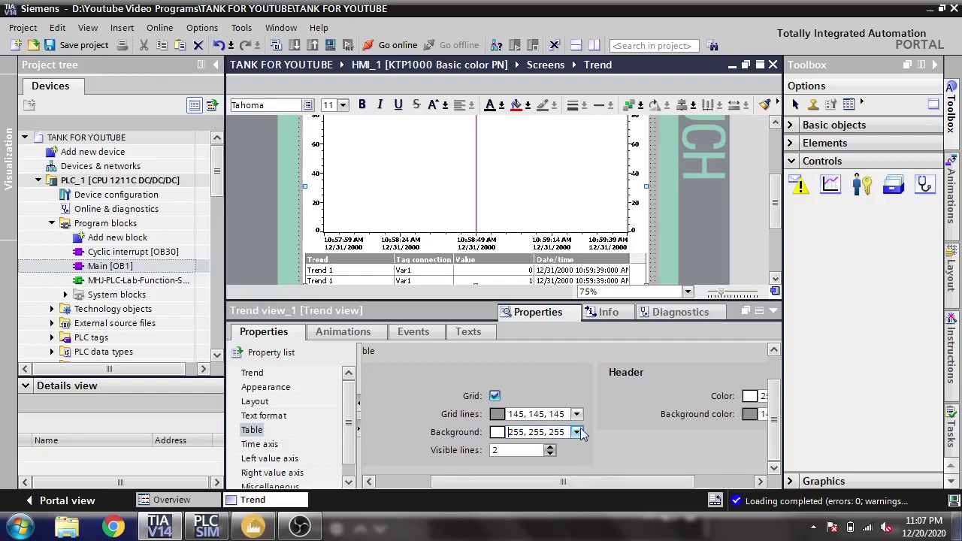
pyautogui.click(545, 414)
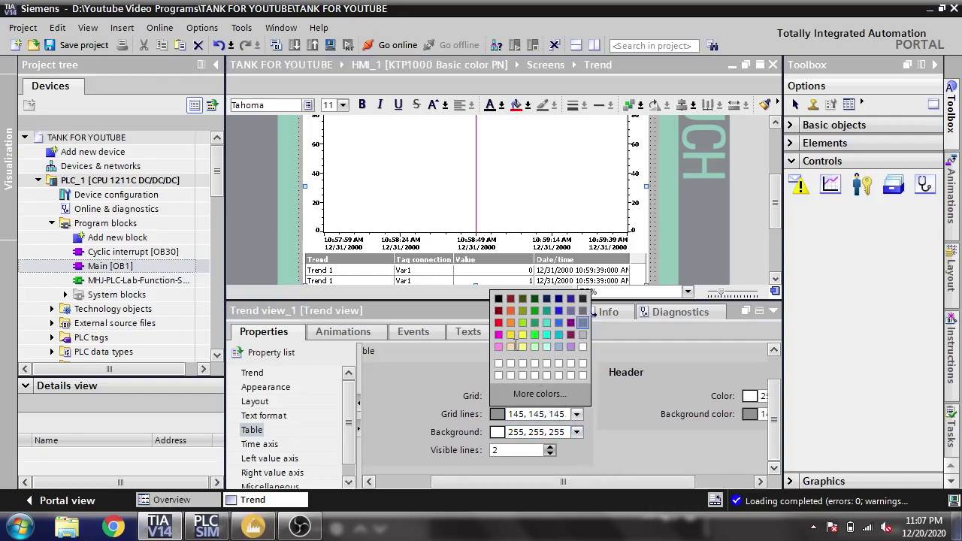
pyautogui.click(498, 298)
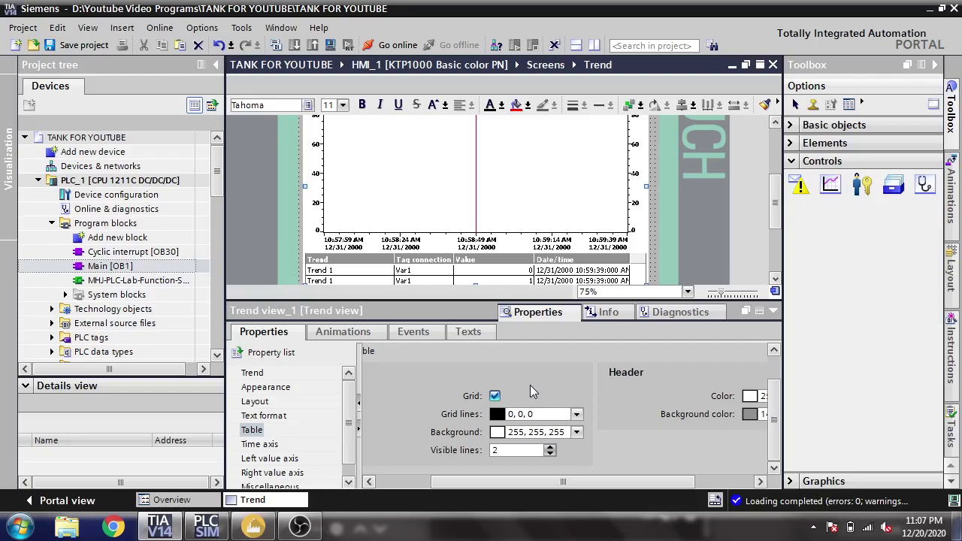
pyautogui.moveTo(556, 482); pyautogui.dragTo(691, 466)
pyautogui.click(742, 414)
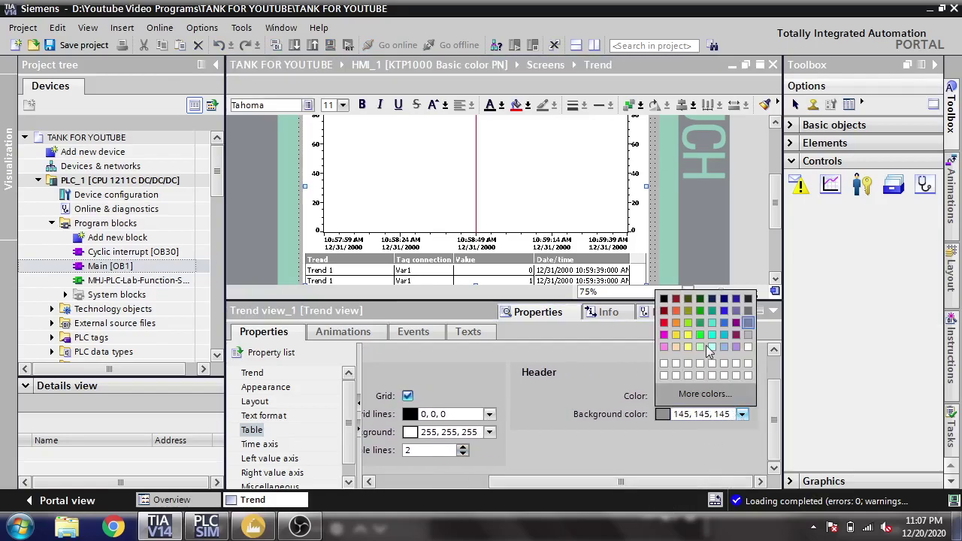
pyautogui.click(664, 299)
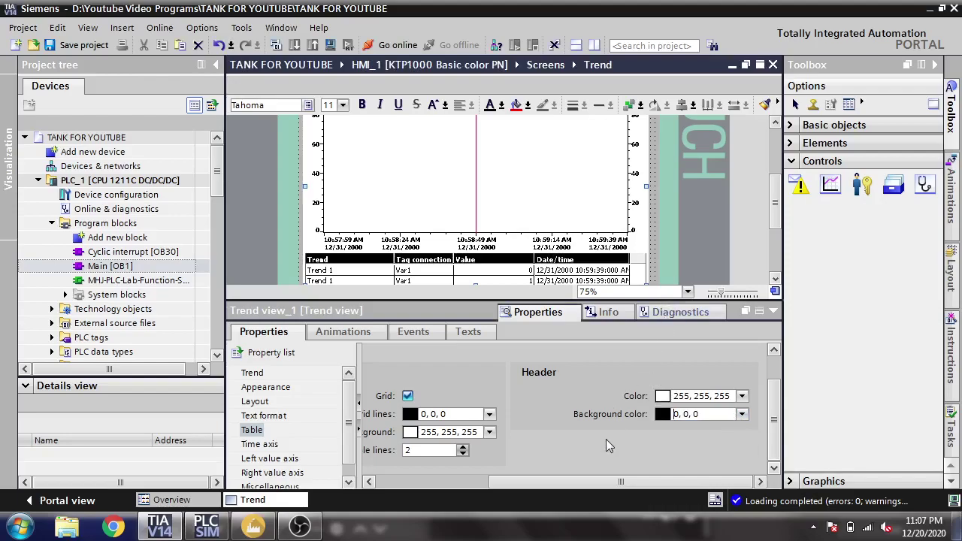
pyautogui.moveTo(599, 482); pyautogui.dragTo(491, 467)
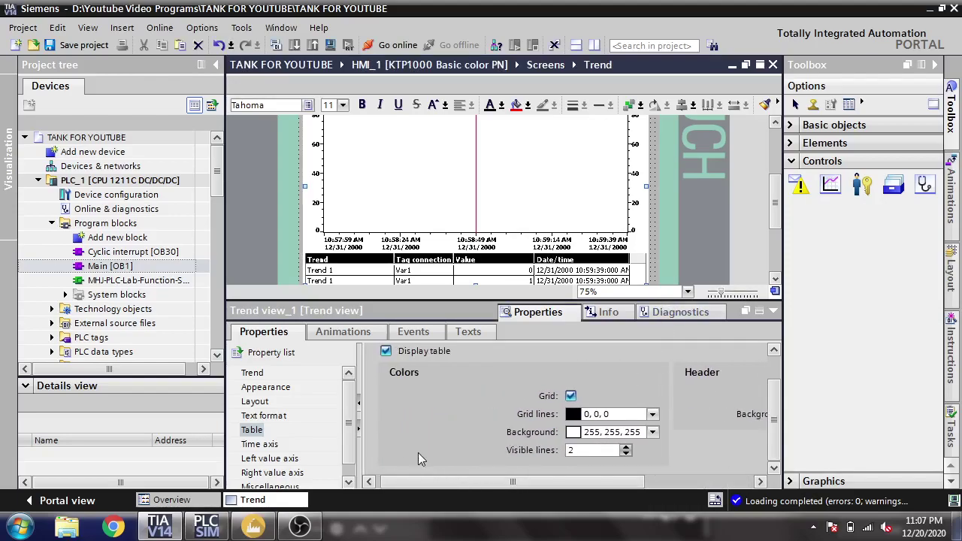
pyautogui.scroll(-1, 277, 448)
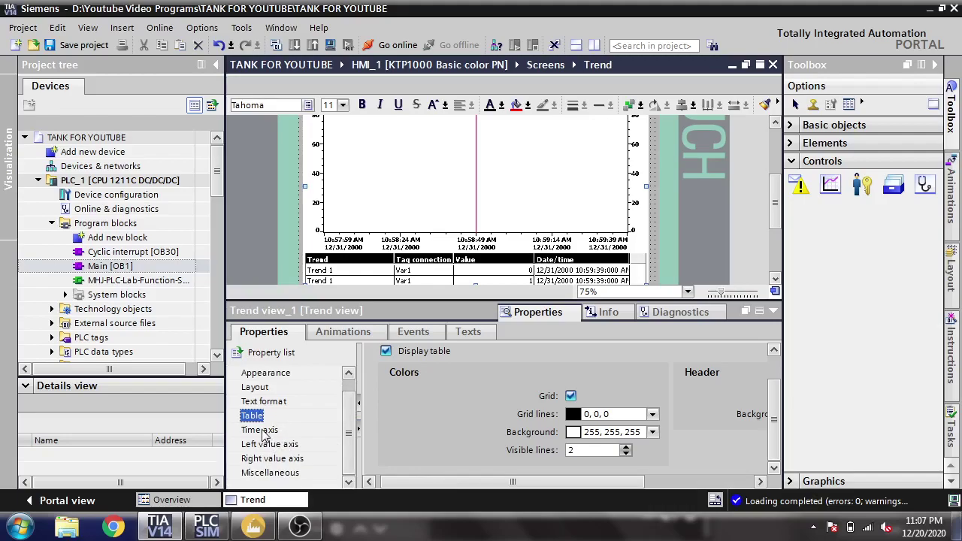
# - Set Time axis interval to 10 s, so the axis spans 10:59:29 to 10:59:39
pyautogui.click(271, 432)
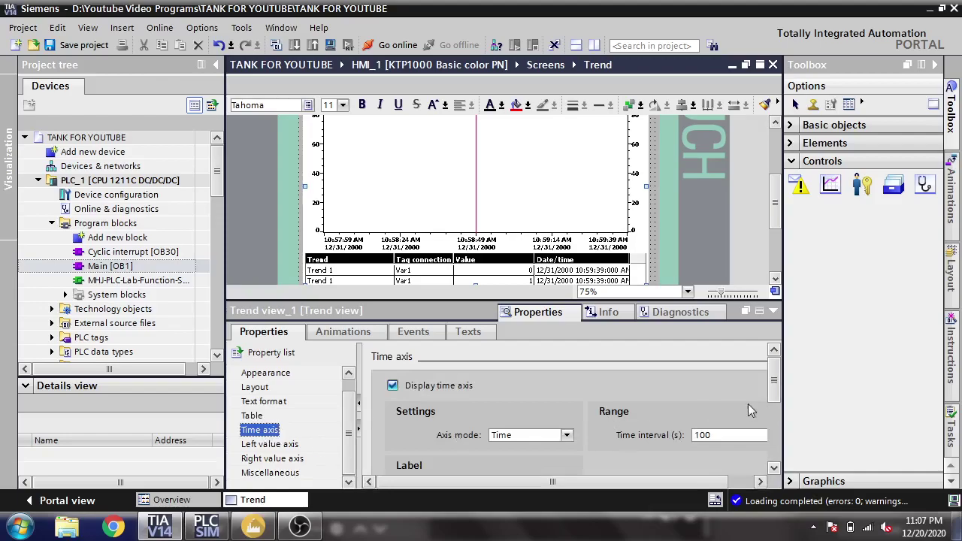
pyautogui.scroll(-3, 780, 363)
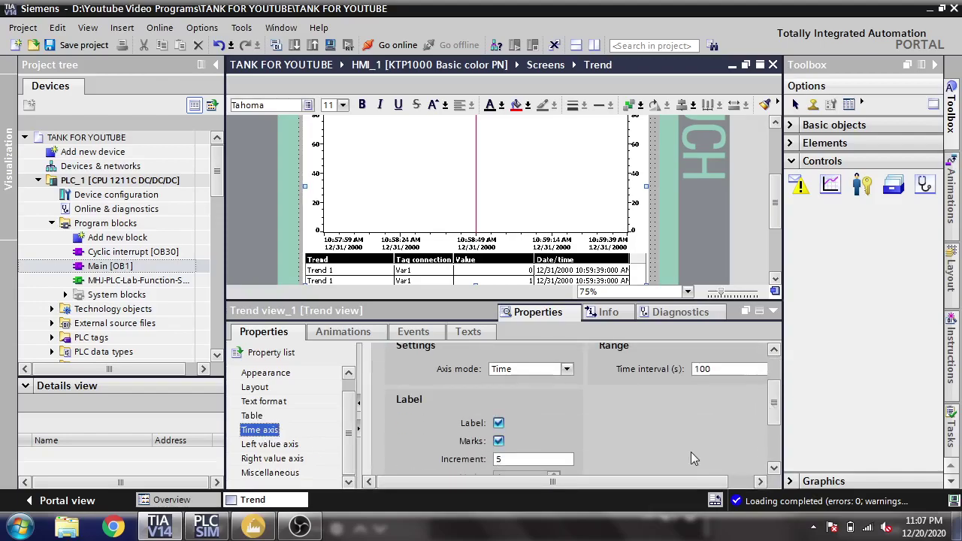
pyautogui.moveTo(653, 485); pyautogui.dragTo(679, 484)
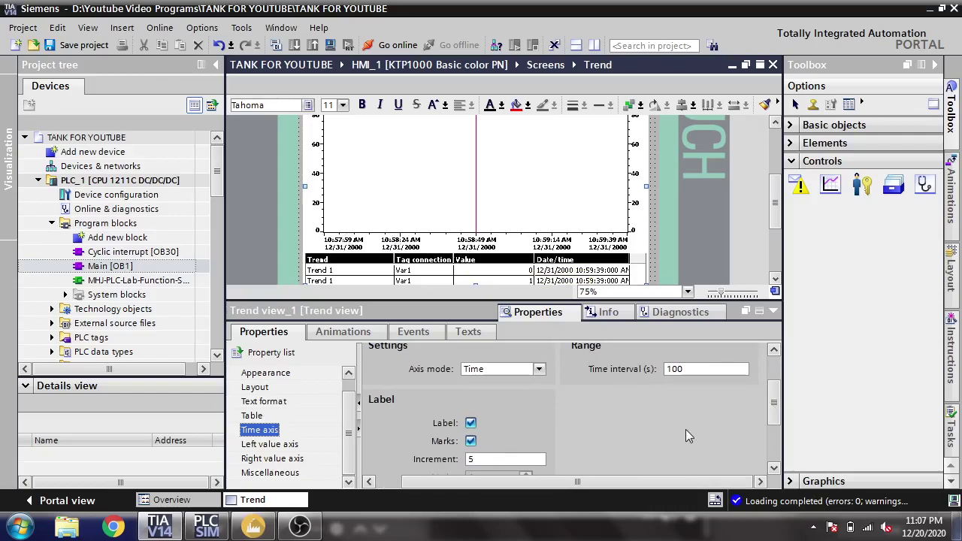
pyautogui.moveTo(773, 408); pyautogui.dragTo(773, 406)
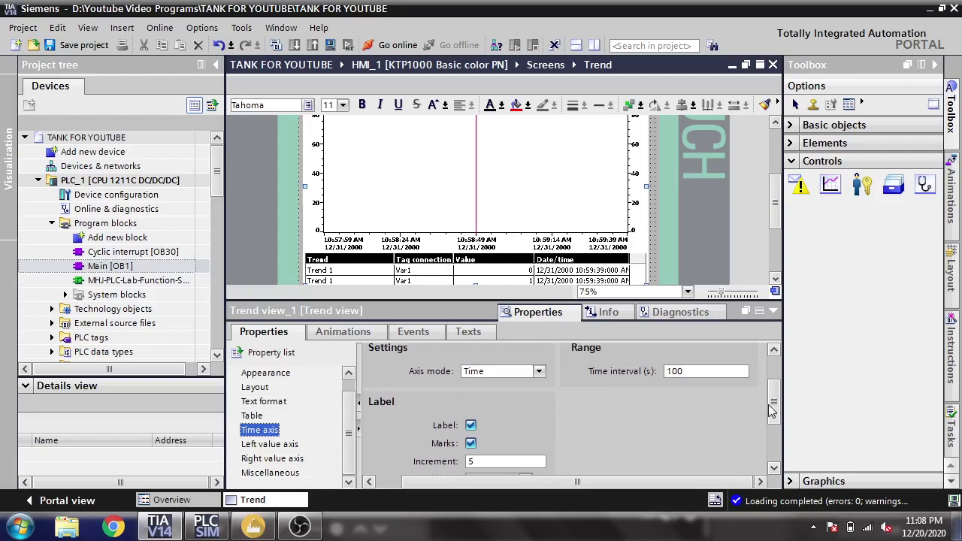
pyautogui.click(700, 371)
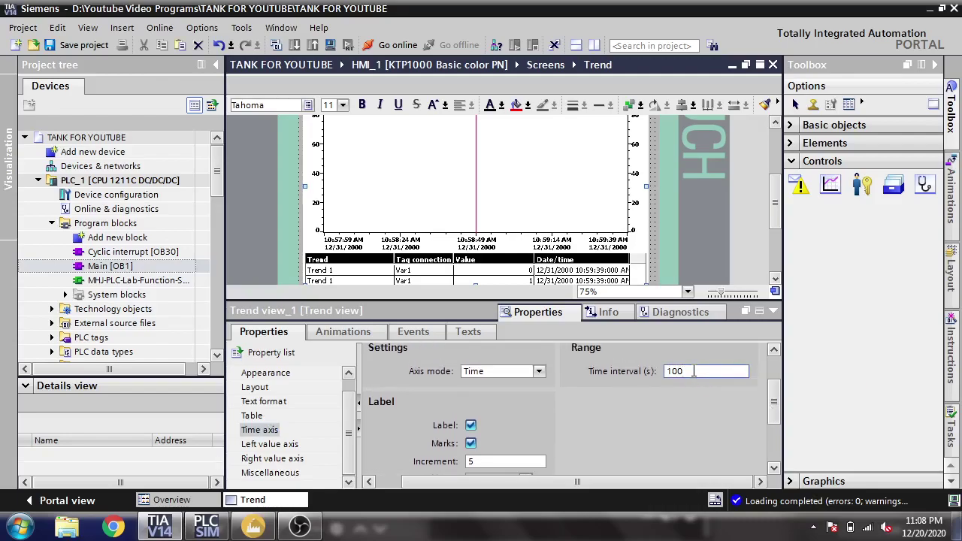
pyautogui.press('BackSpace')
# - Change Axis end from 100 to 10 in both the left and right value axis Range sections
pyautogui.click(275, 445)
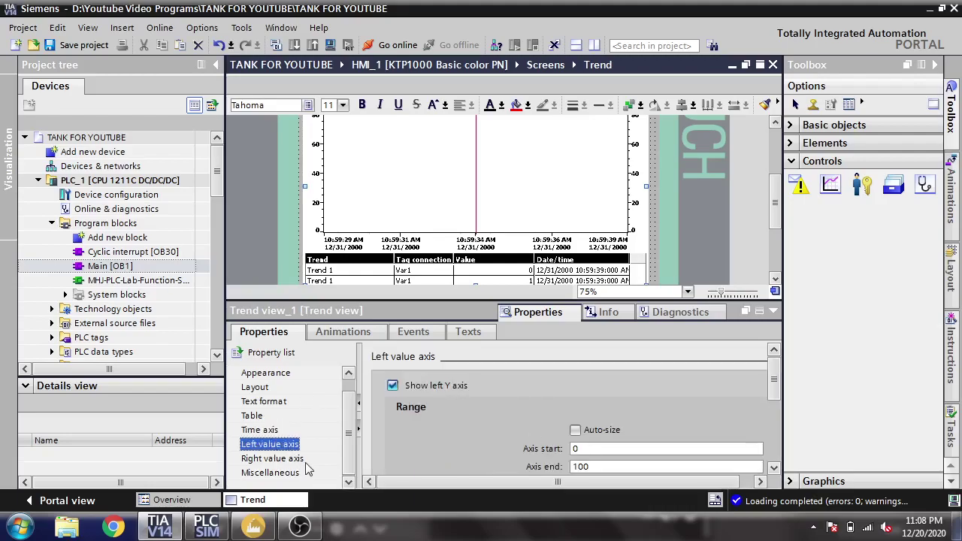
pyautogui.scroll(-1, 654, 406)
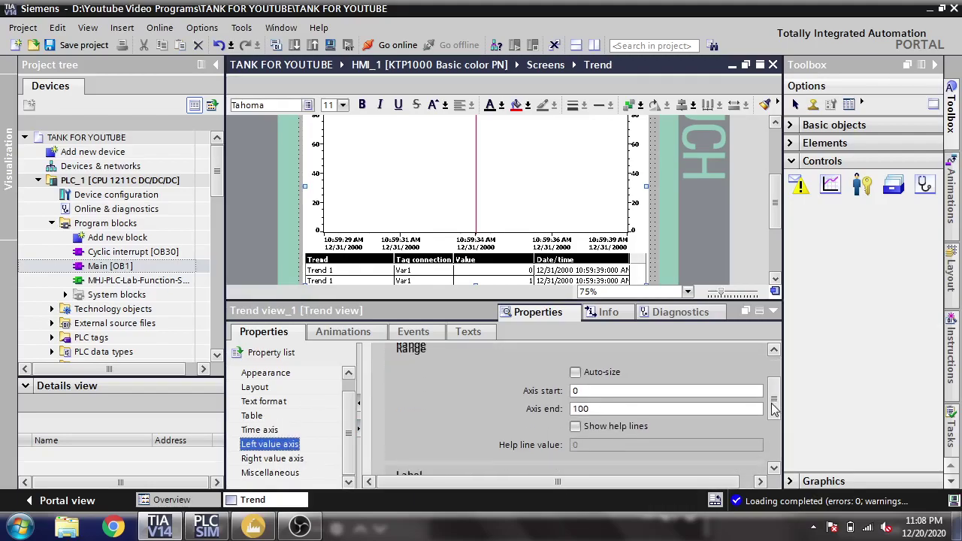
pyautogui.click(614, 416)
pyautogui.press('BackSpace')
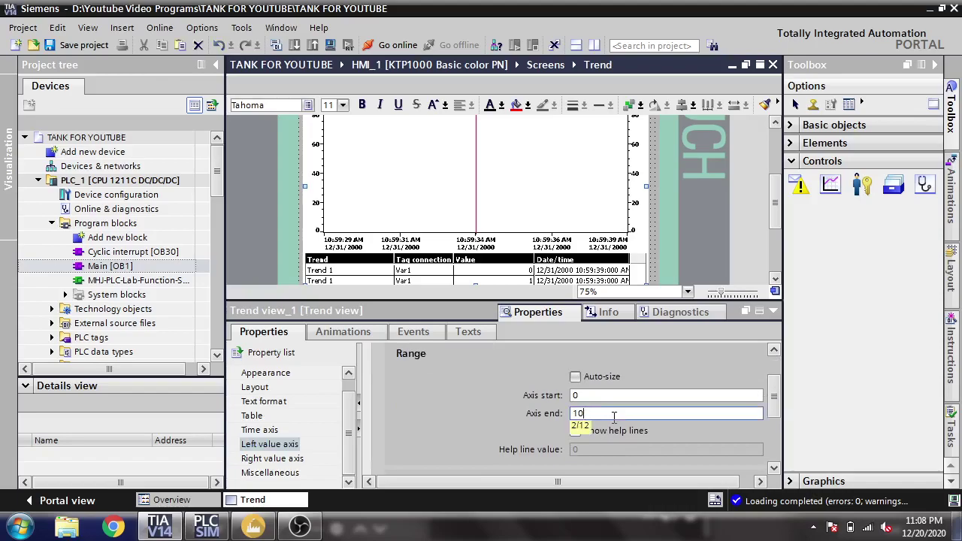
pyautogui.click(280, 458)
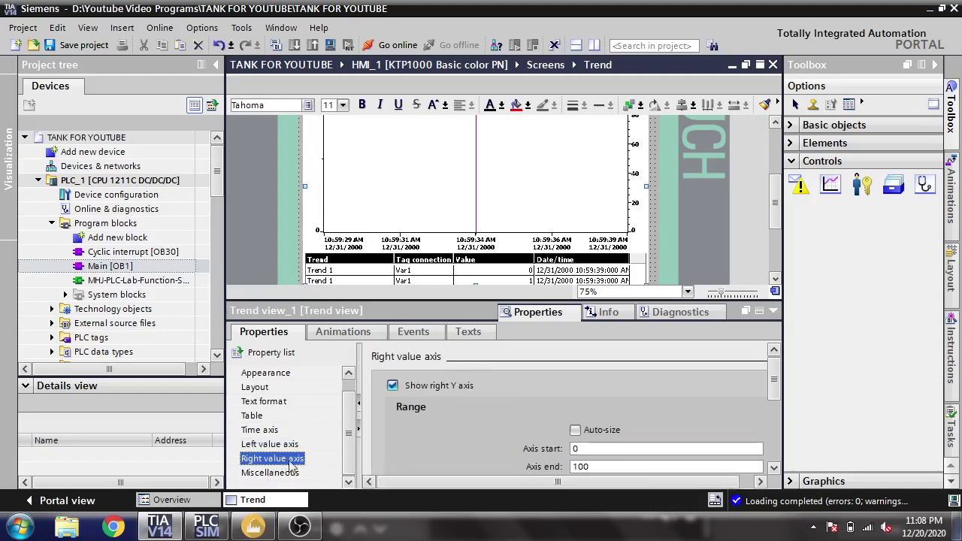
pyautogui.click(603, 466)
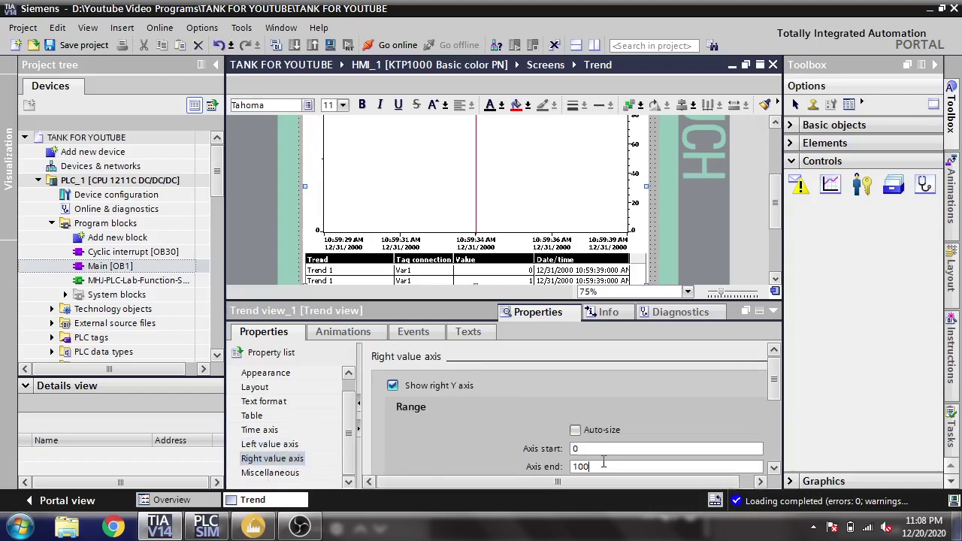
pyautogui.press('BackSpace')
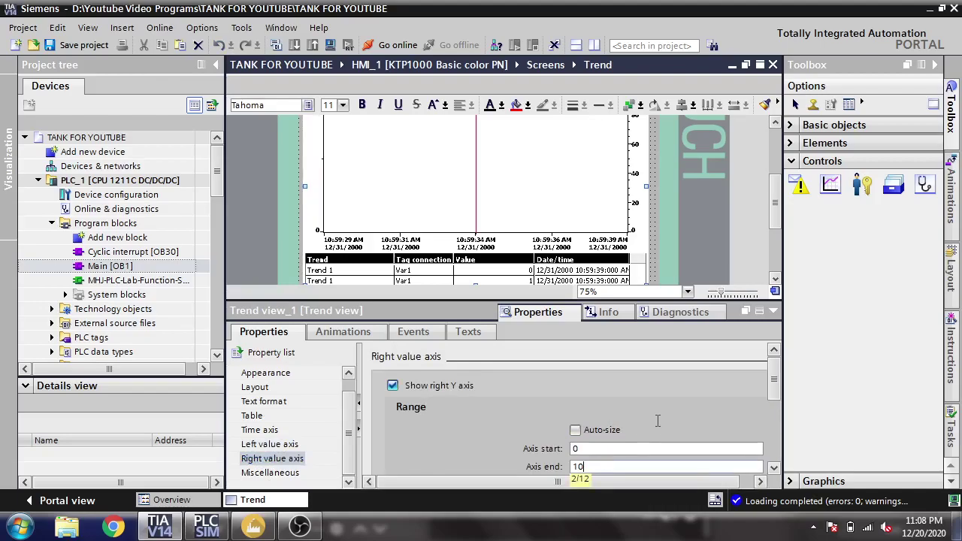
pyautogui.moveTo(775, 373); pyautogui.dragTo(775, 448)
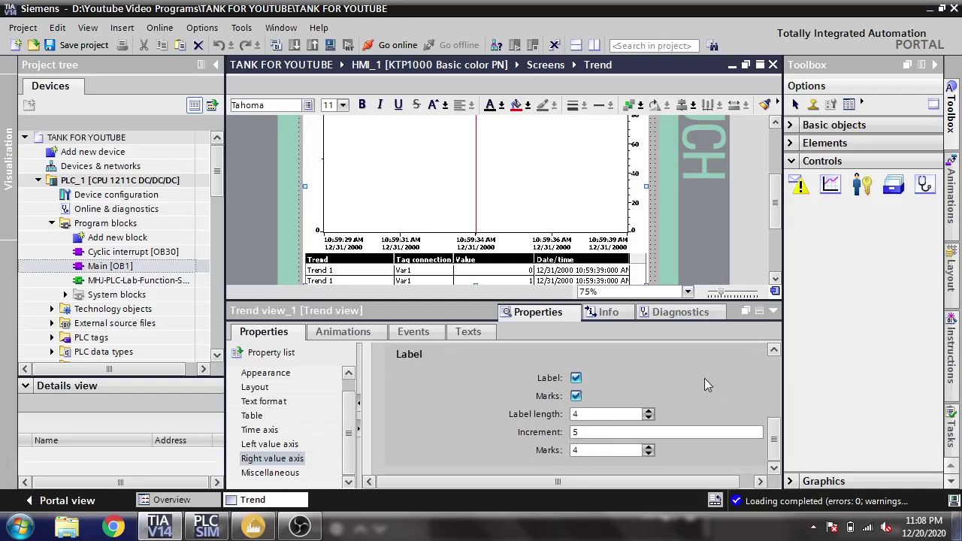
pyautogui.click(293, 445)
pyautogui.click(293, 459)
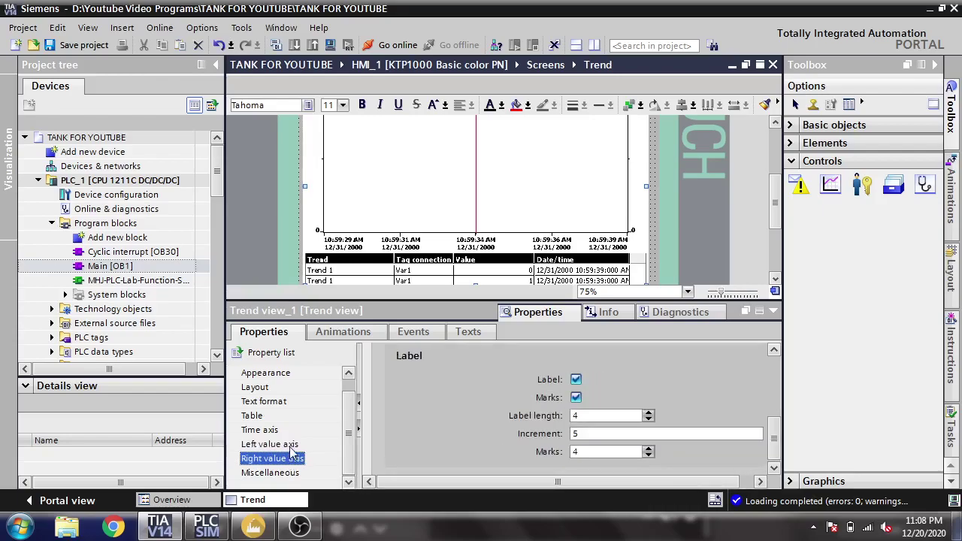
# - Give the left value axis a label increment of 1 and label length 4
pyautogui.click(292, 447)
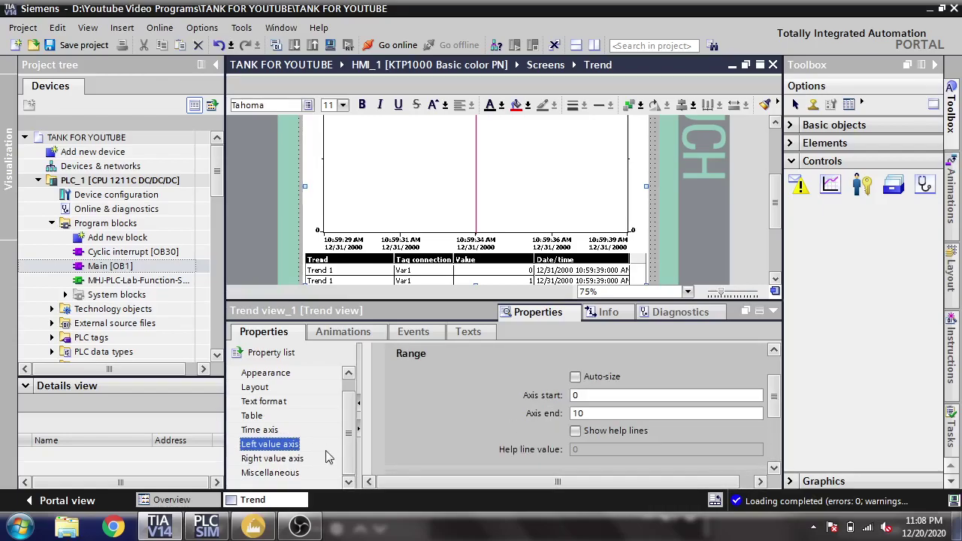
pyautogui.moveTo(775, 395); pyautogui.dragTo(775, 440)
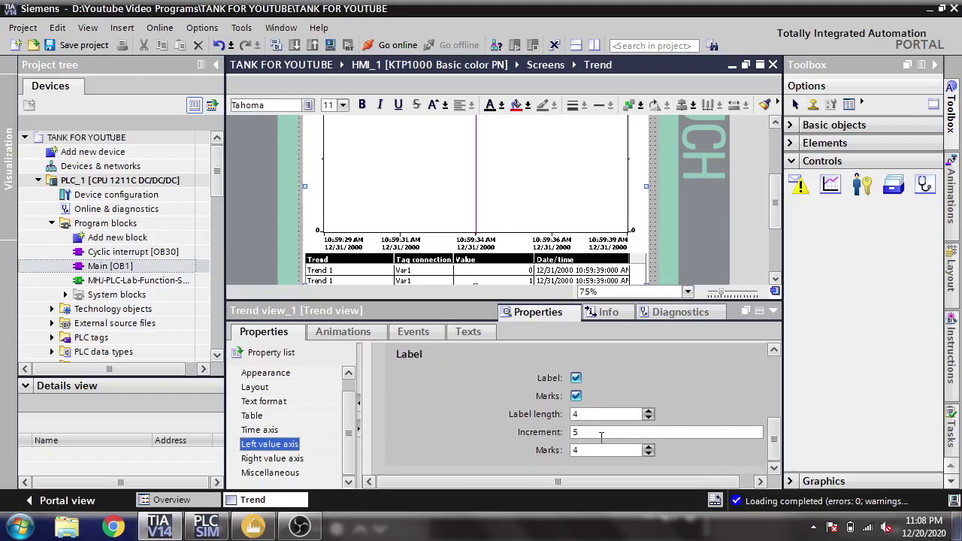
pyautogui.moveTo(602, 433); pyautogui.dragTo(567, 440)
pyautogui.write('1')
pyautogui.press('Return')
pyautogui.click(648, 419)
pyautogui.click(649, 414)
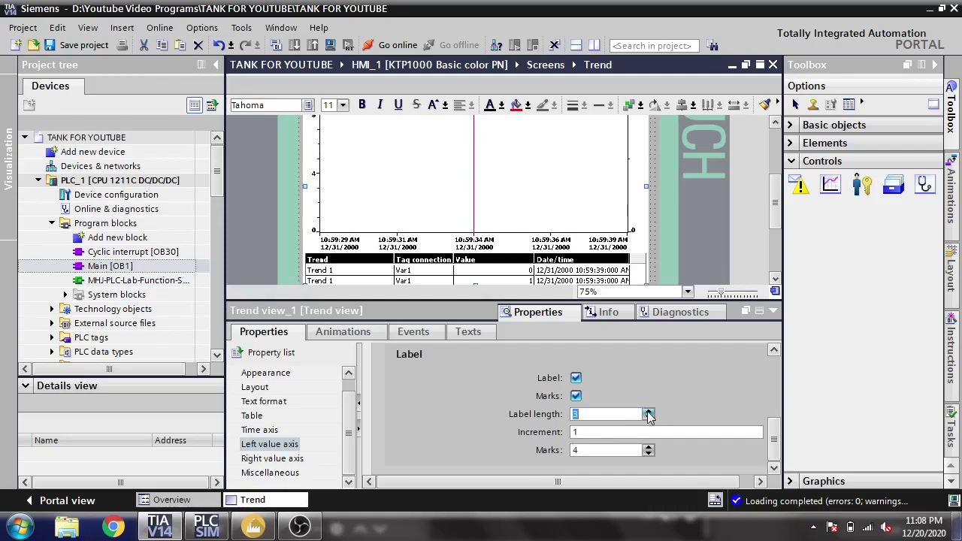
pyautogui.click(649, 419)
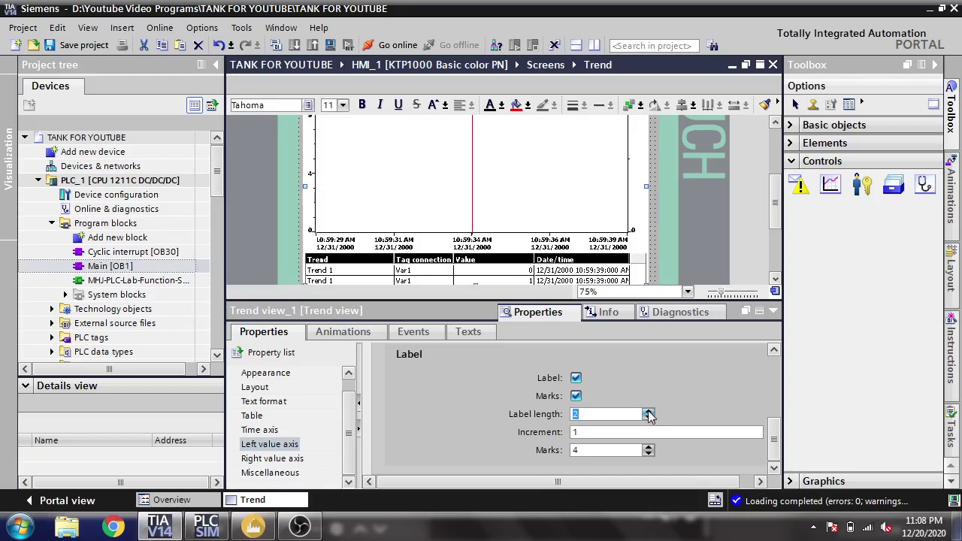
pyautogui.click(648, 413)
pyautogui.click(648, 412)
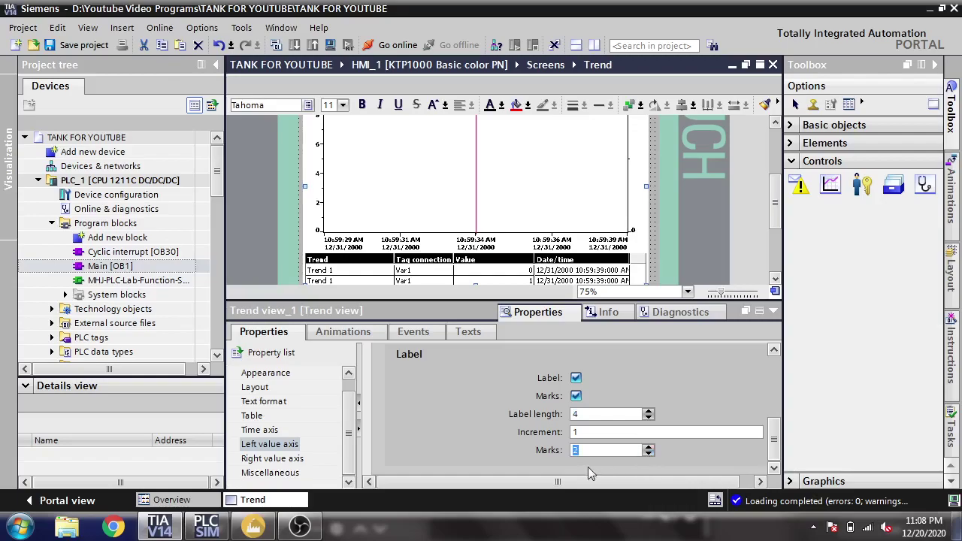
# - Give the right value axis a label increment of 1 and reduce its marks to 2
pyautogui.click(307, 459)
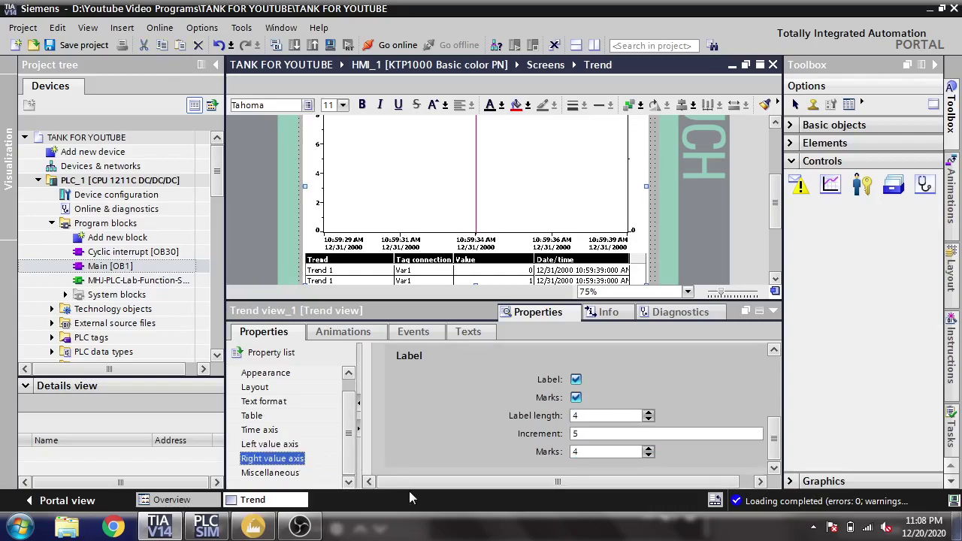
pyautogui.doubleClick(576, 435)
pyautogui.write('1')
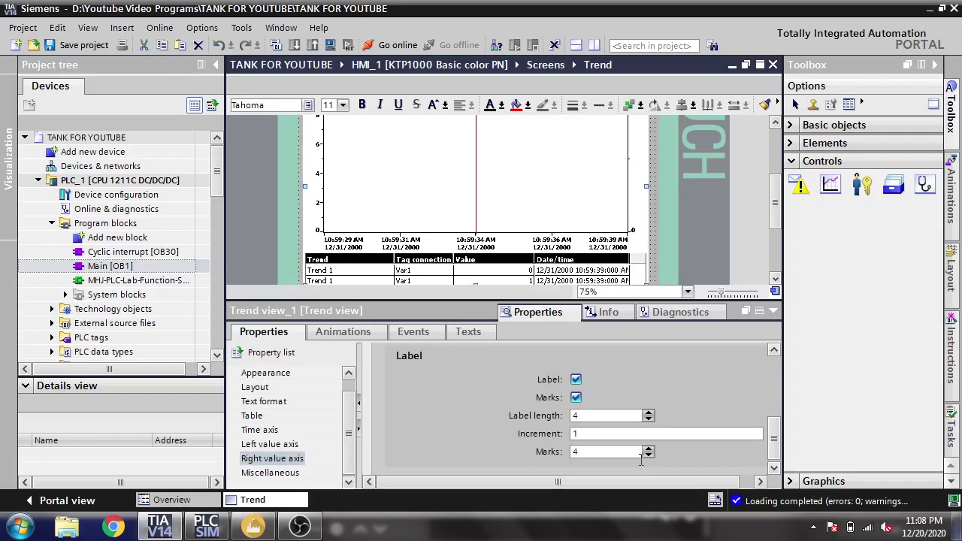
pyautogui.click(648, 455)
pyautogui.click(293, 446)
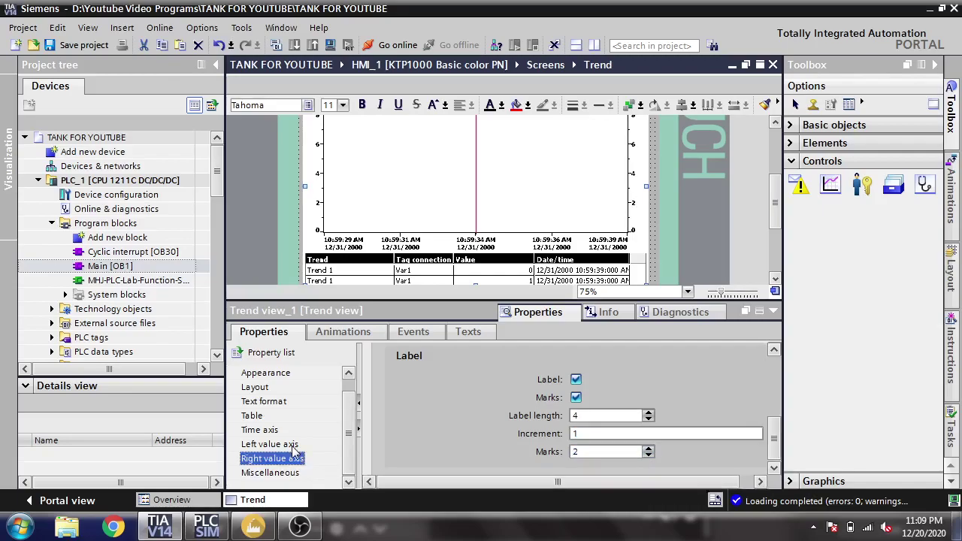
pyautogui.click(293, 460)
pyautogui.press('Up')
pyautogui.scroll(1, 350, 432)
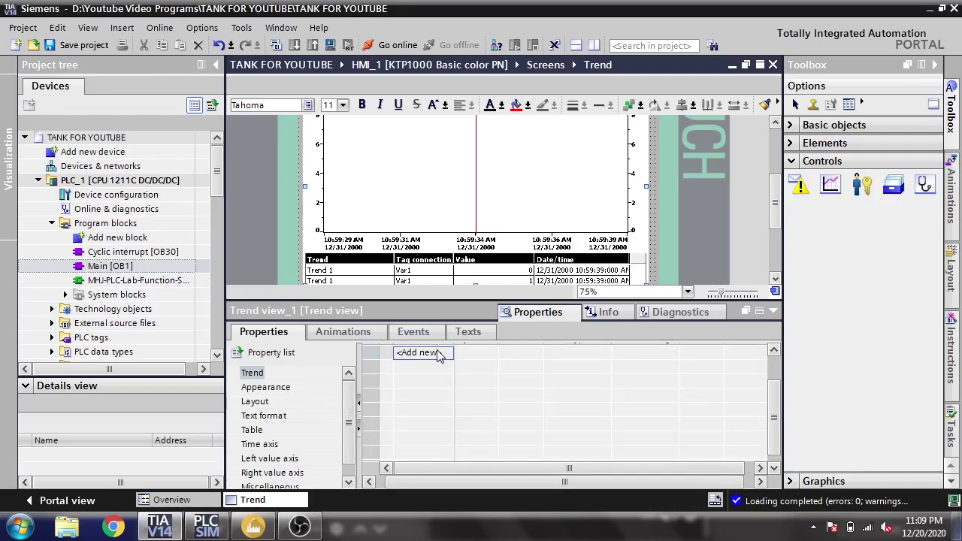
# - Add a trend named LEVEL with a trend value of 10
pyautogui.click(442, 352)
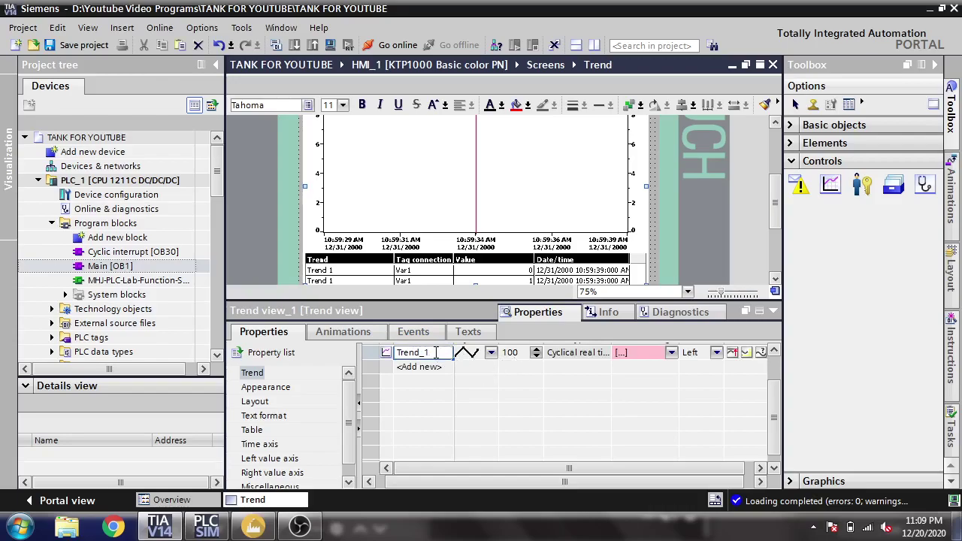
pyautogui.moveTo(435, 353); pyautogui.dragTo(400, 353)
pyautogui.write('LEVEL')
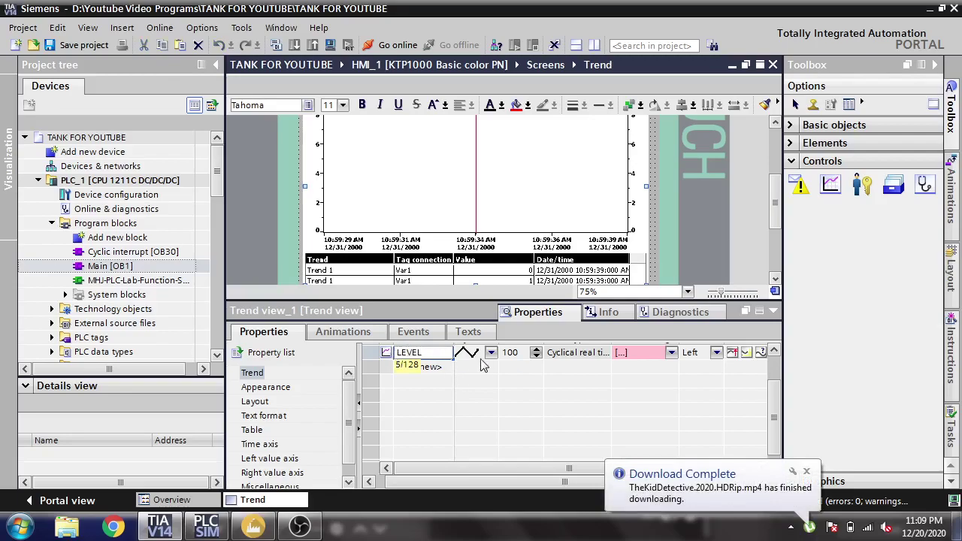
pyautogui.click(529, 358)
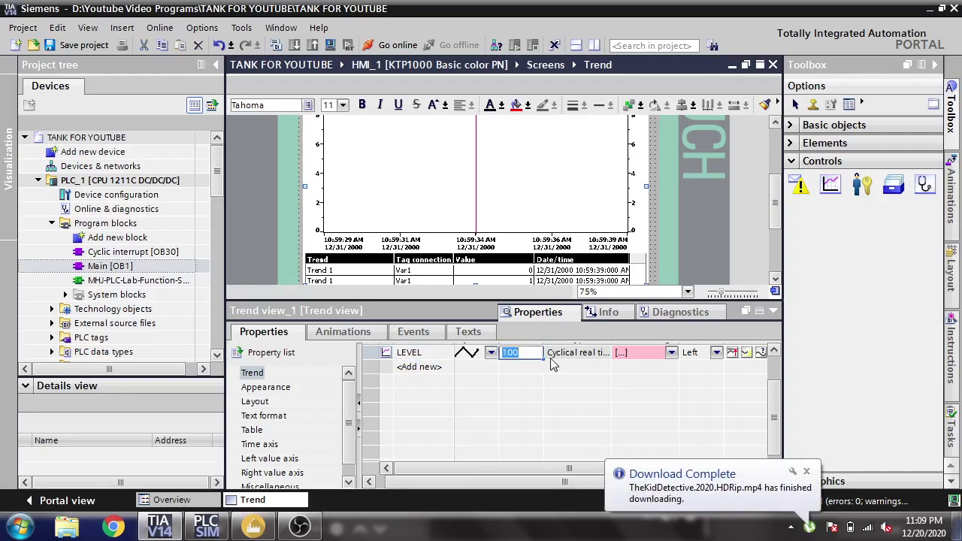
pyautogui.scroll(1, 778, 407)
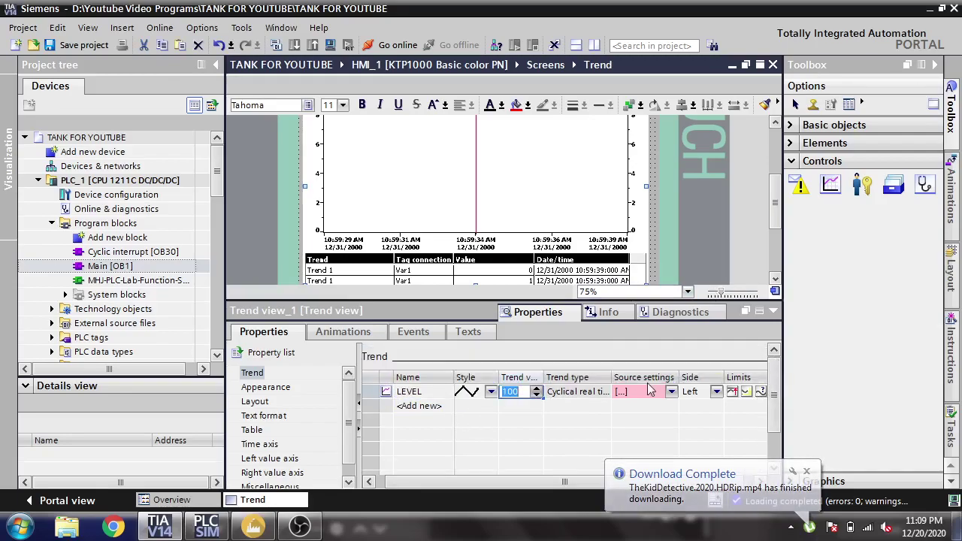
pyautogui.click(522, 391)
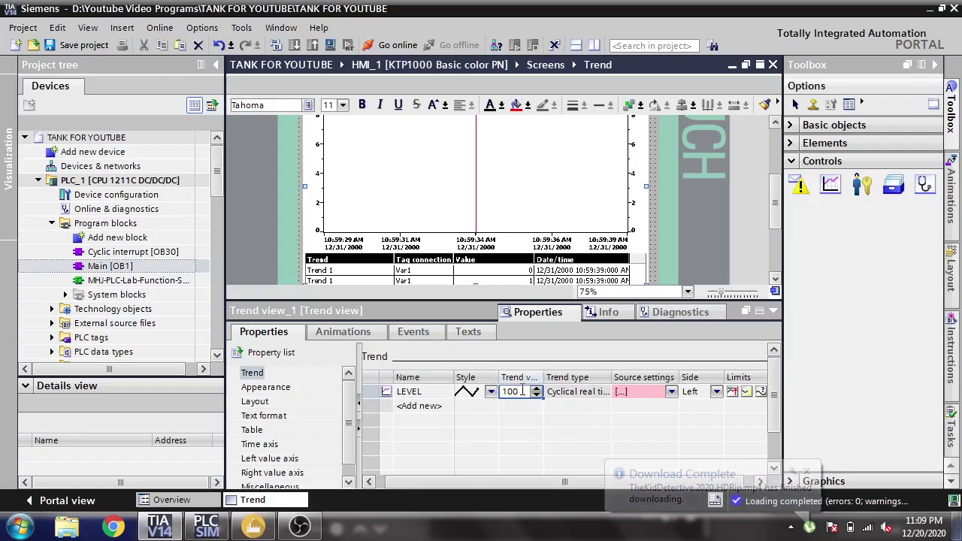
pyautogui.press('BackSpace')
pyautogui.press('Return')
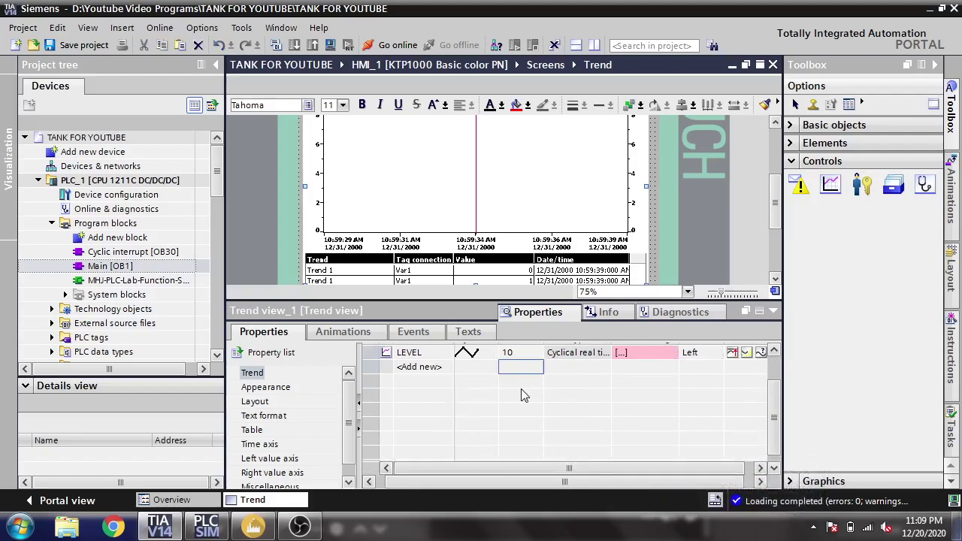
# - Set the LEVEL trend's process values source to the LEVEL tag
pyautogui.scroll(1, 779, 398)
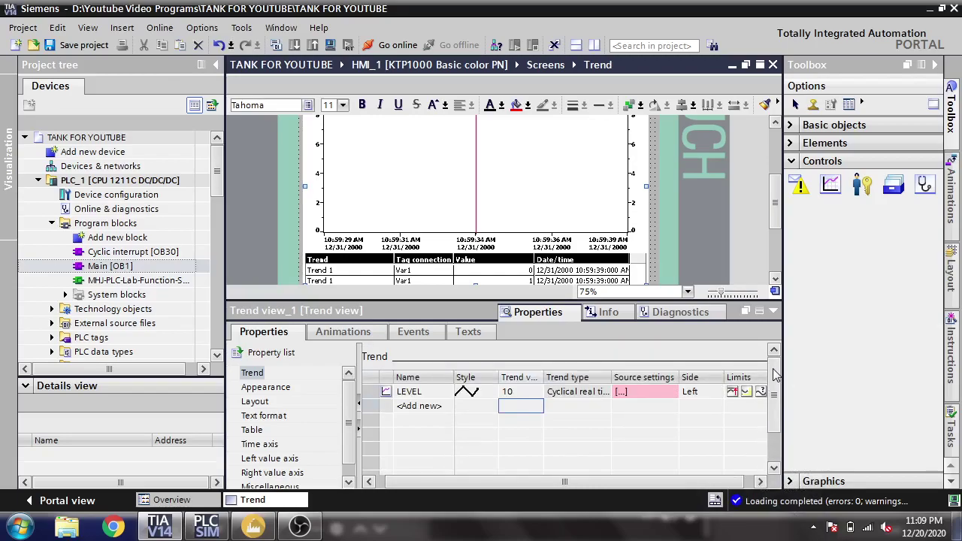
pyautogui.click(665, 396)
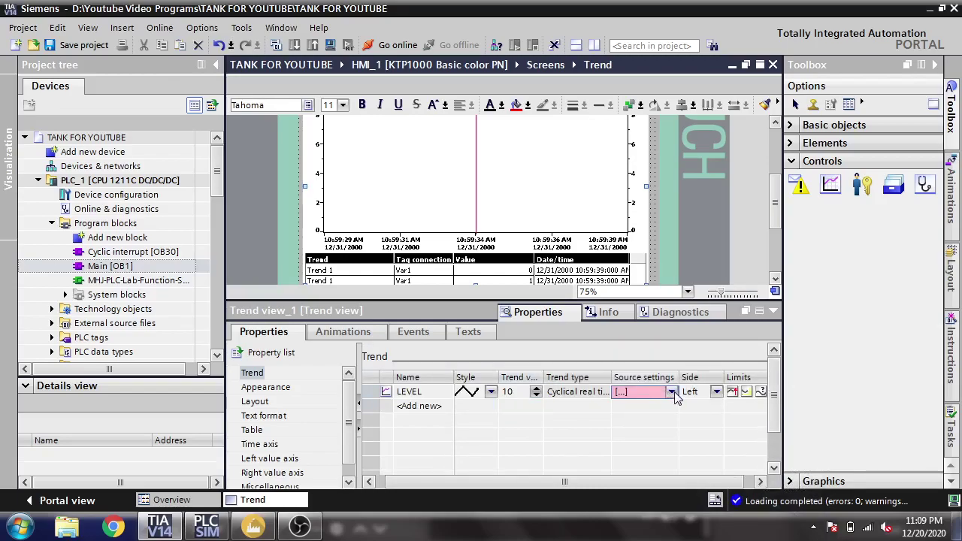
pyautogui.click(672, 392)
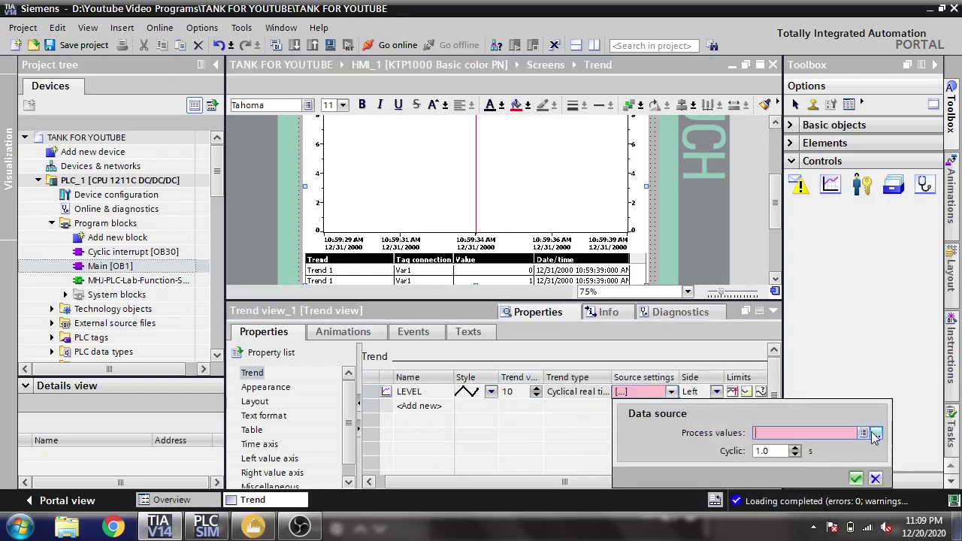
pyautogui.click(870, 437)
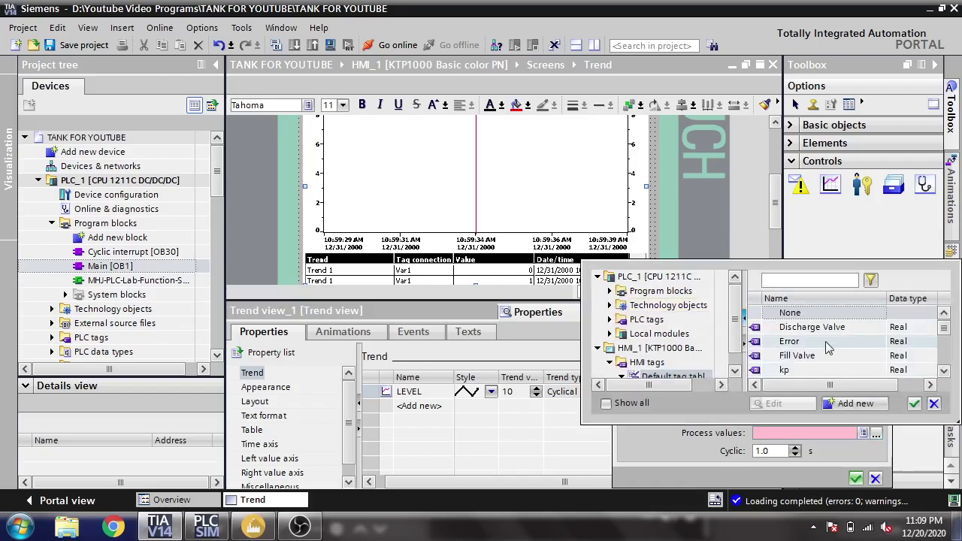
pyautogui.scroll(-1, 943, 336)
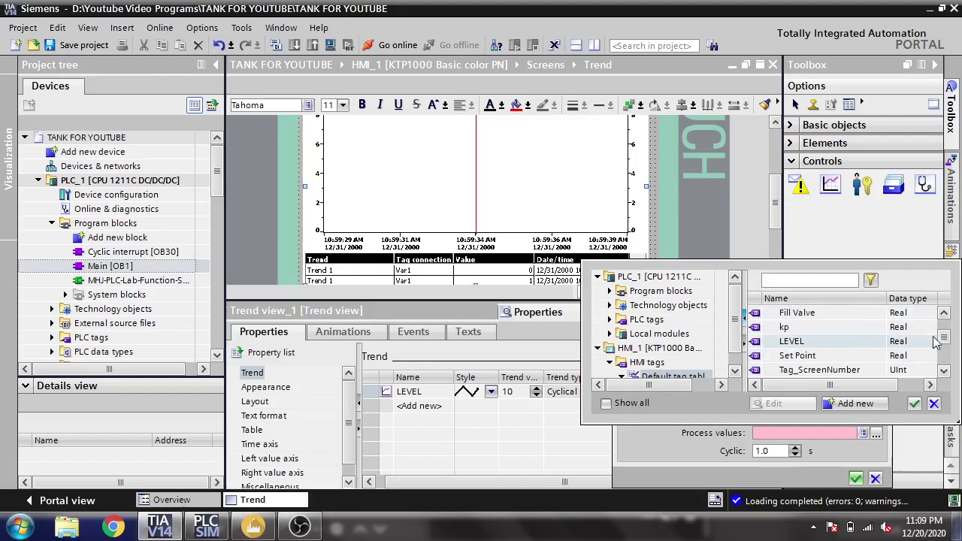
pyautogui.click(848, 344)
pyautogui.doubleClick(848, 345)
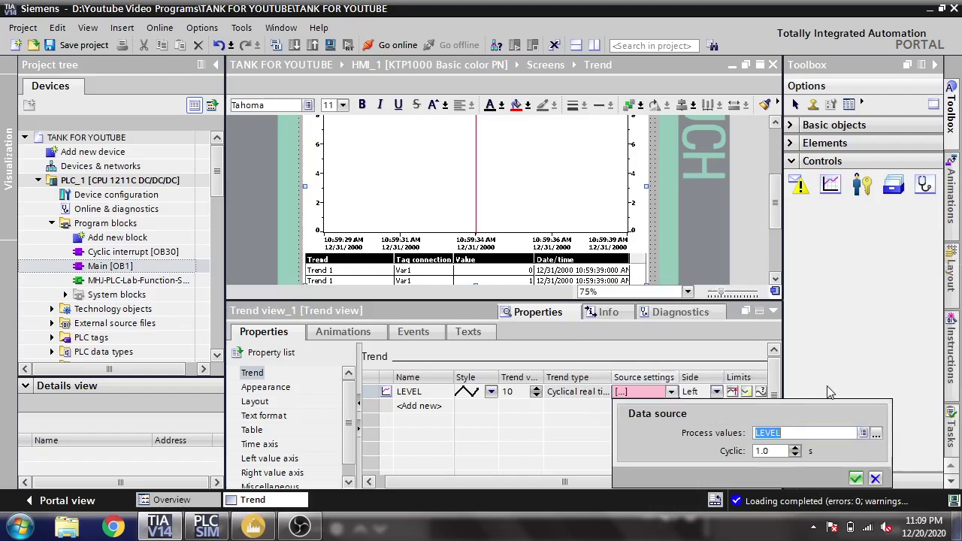
pyautogui.click(856, 478)
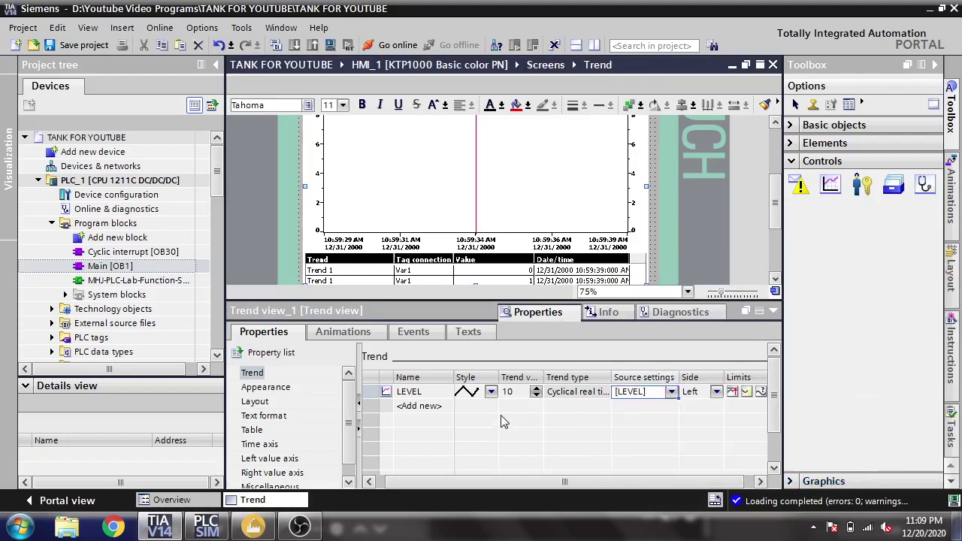
# - Draw the LEVEL trend as a red line
pyautogui.click(484, 396)
pyautogui.click(490, 393)
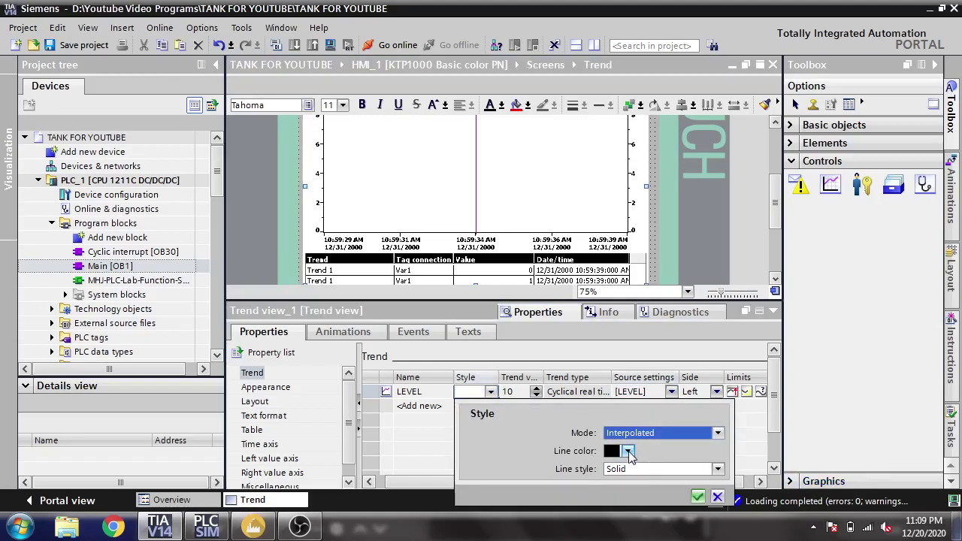
pyautogui.click(629, 452)
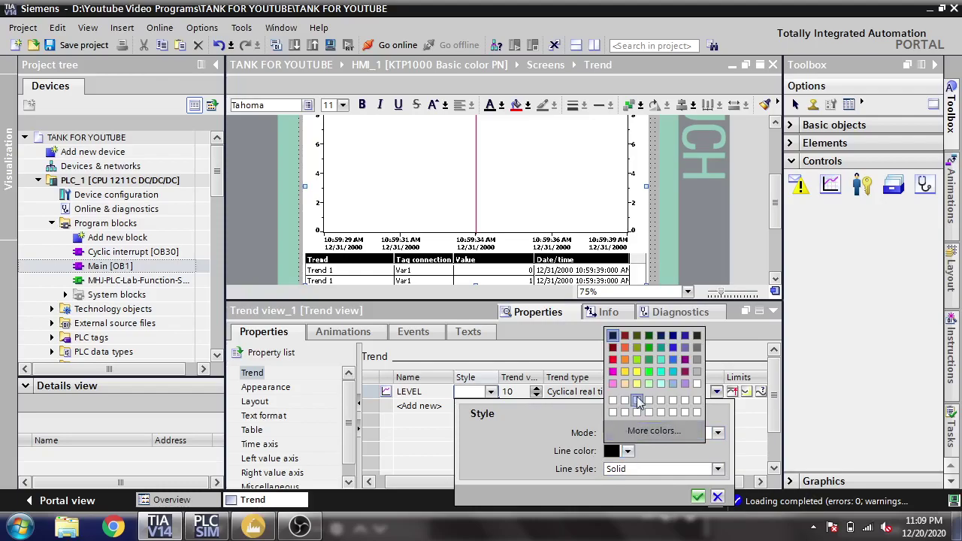
pyautogui.click(614, 360)
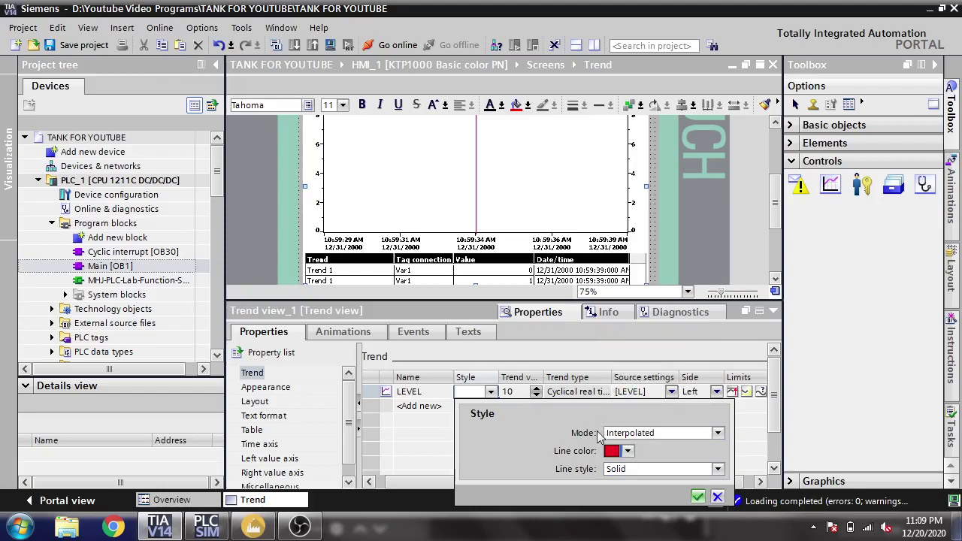
pyautogui.click(696, 495)
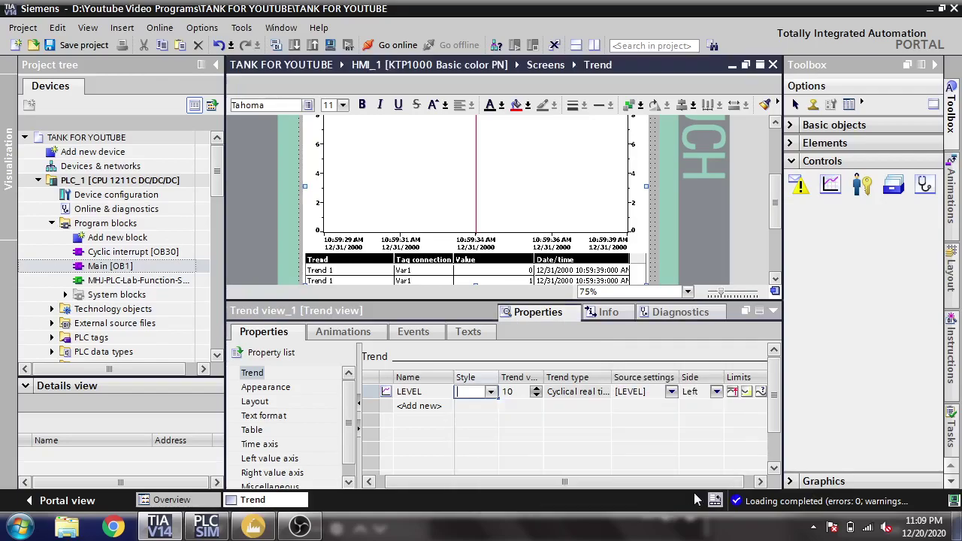
pyautogui.click(441, 406)
# - Rename the second trend to SETPOINT and draw its line in blue
pyautogui.click(441, 406)
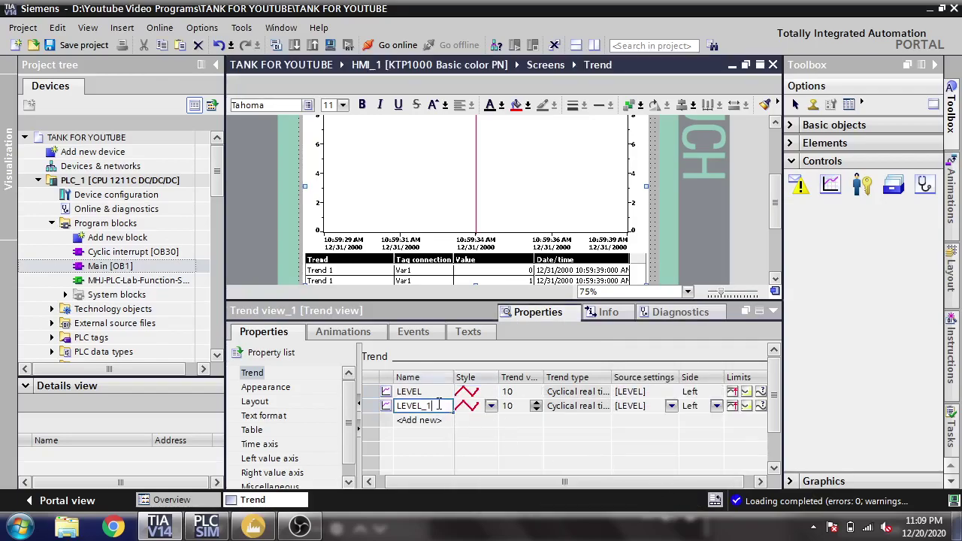
pyautogui.doubleClick(430, 406)
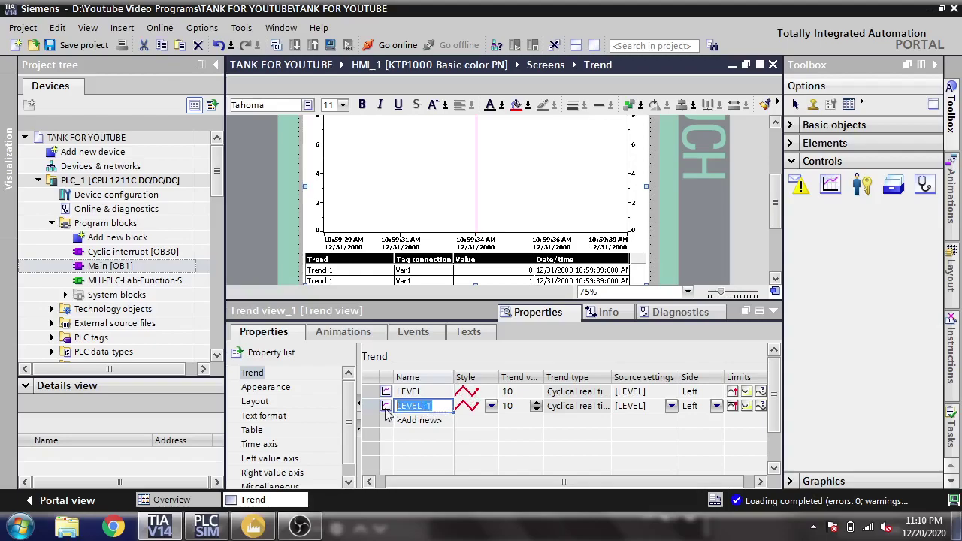
pyautogui.write('SETPOINT')
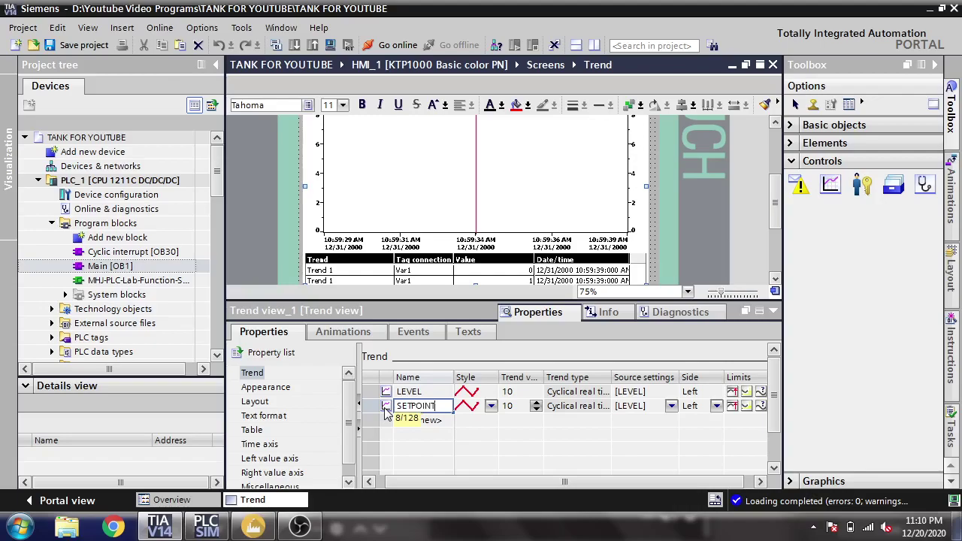
pyautogui.click(491, 407)
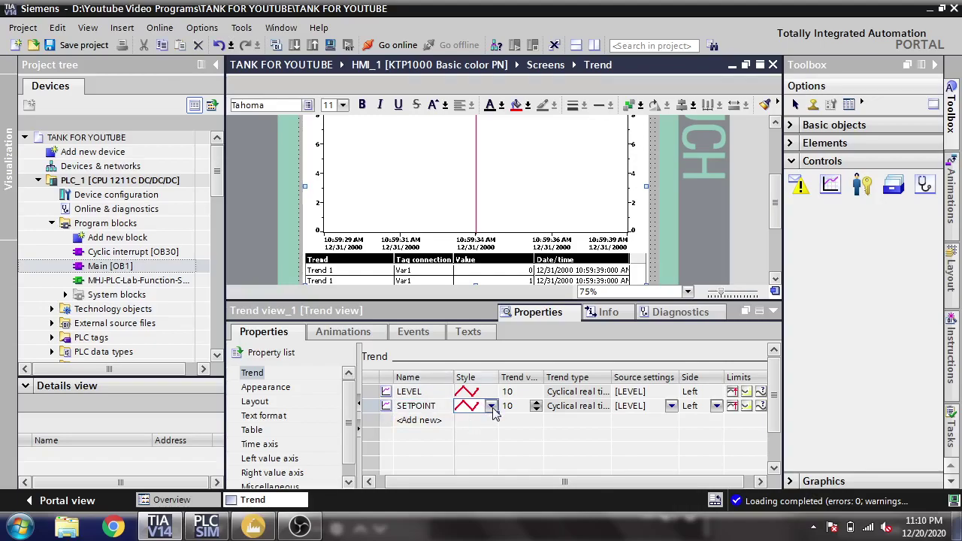
pyautogui.click(491, 406)
pyautogui.click(629, 343)
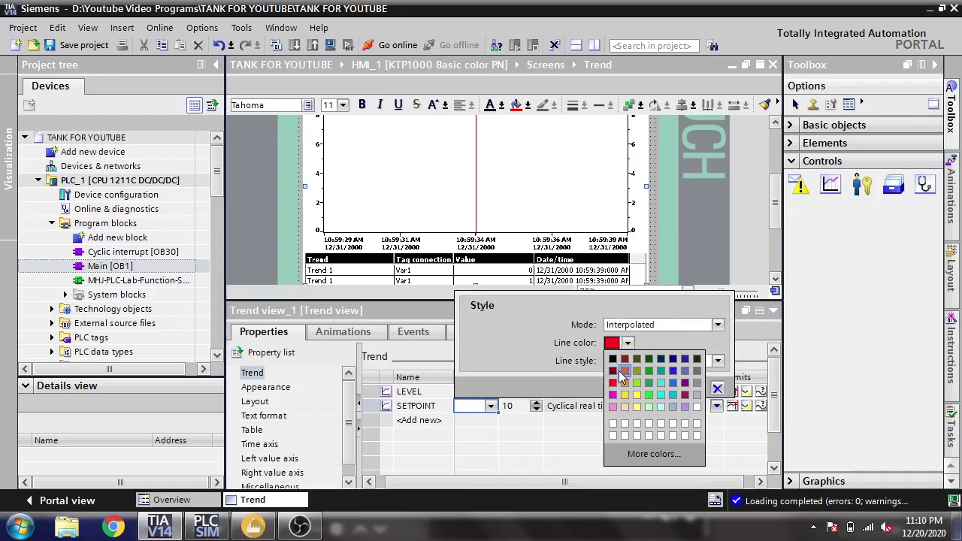
pyautogui.click(672, 383)
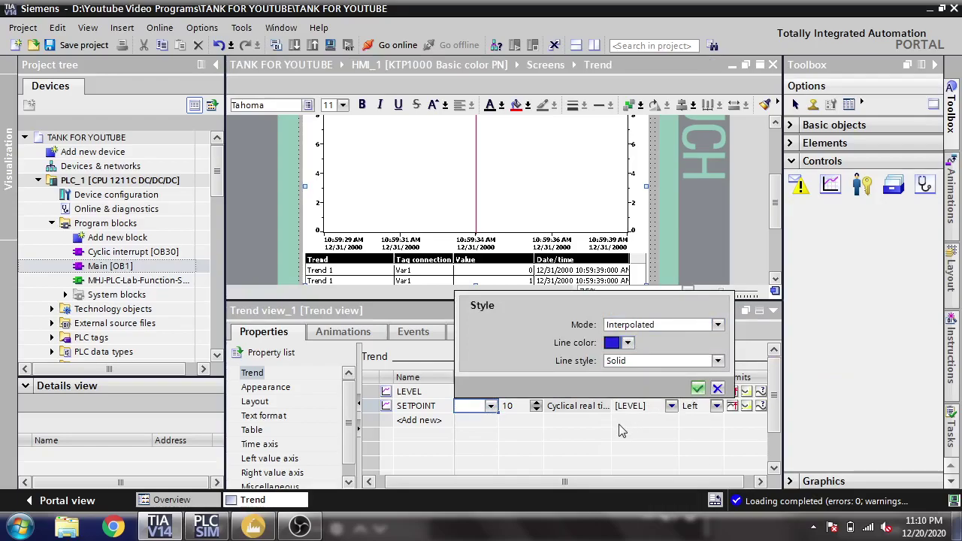
pyautogui.click(698, 390)
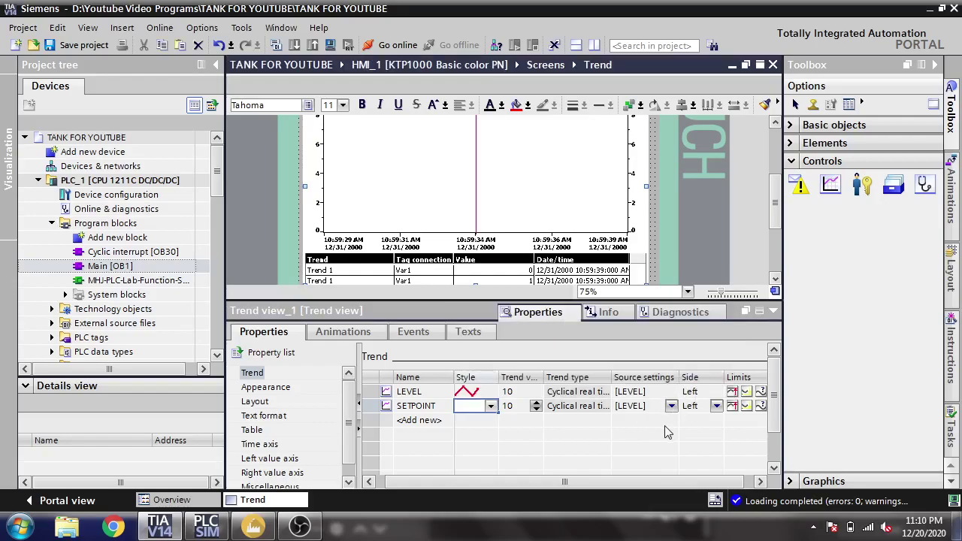
pyautogui.click(665, 427)
# - Feed SETPOINT from the Set Point tag and compile HMI_1 (0 errors, 8 warnings)
pyautogui.click(668, 409)
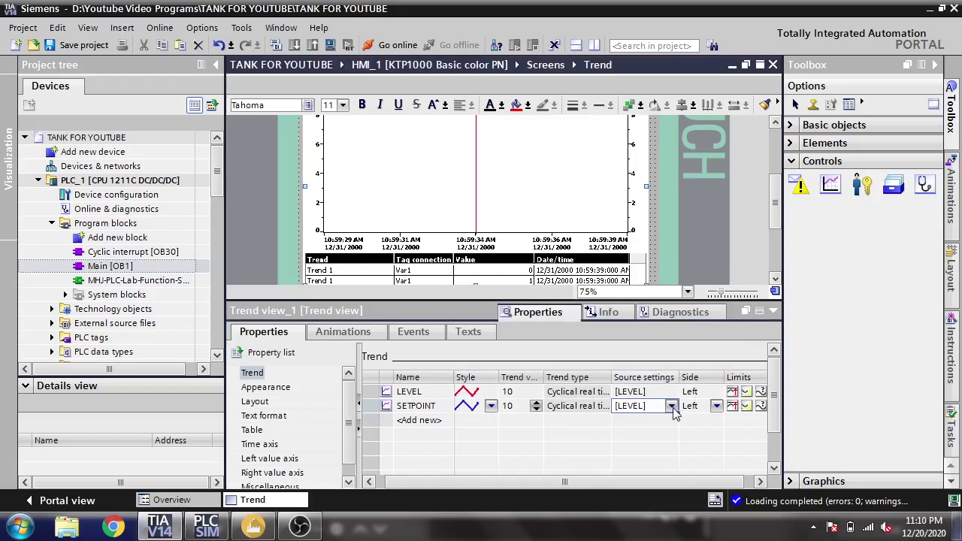
pyautogui.click(673, 407)
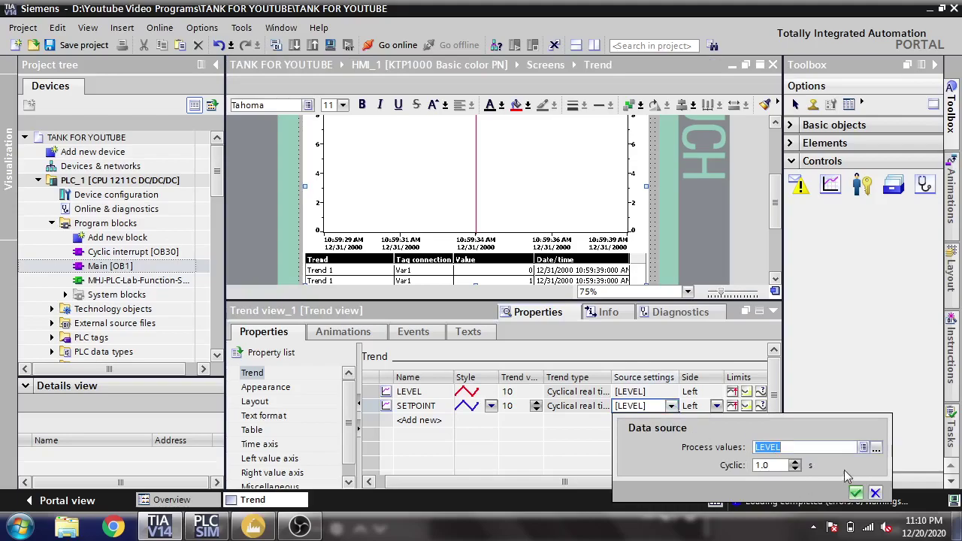
pyautogui.click(876, 447)
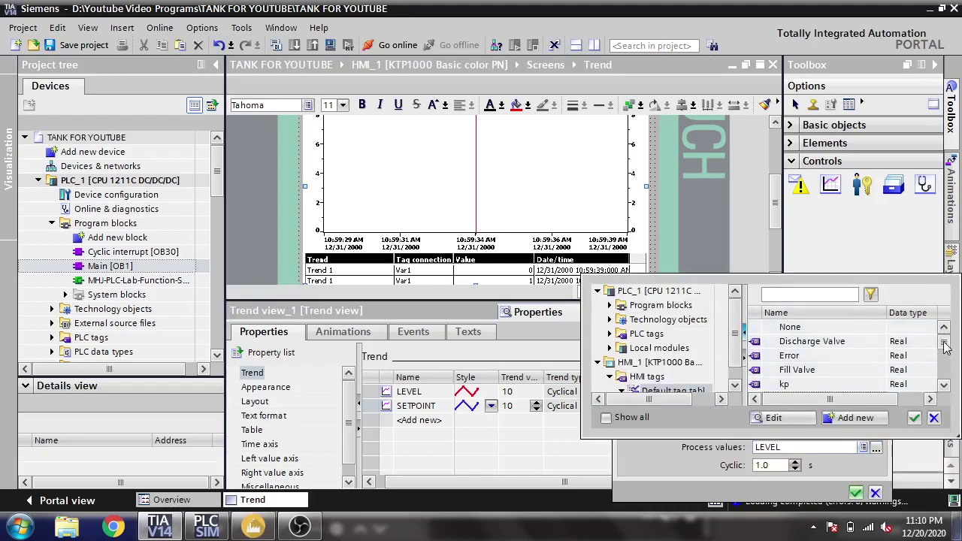
pyautogui.scroll(-3, 887, 365)
pyautogui.doubleClick(902, 369)
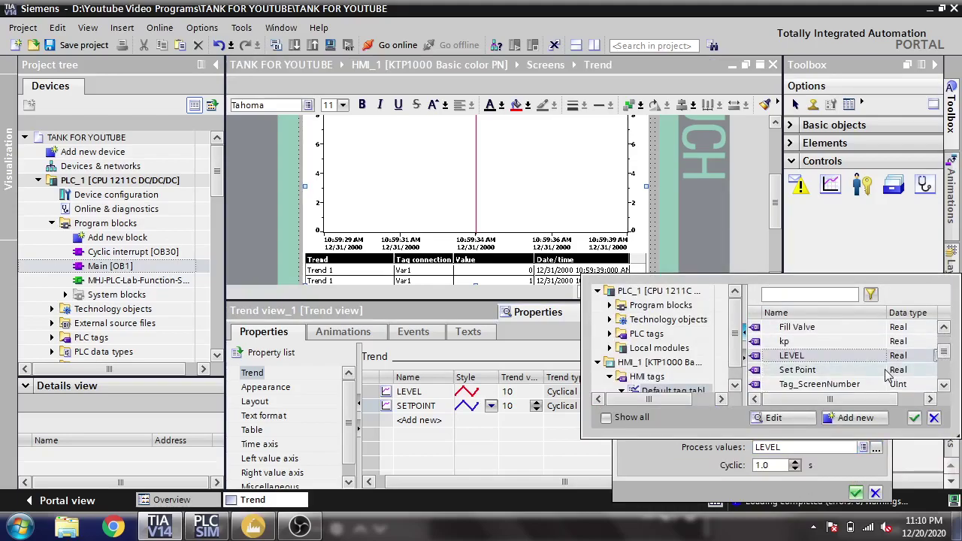
pyautogui.click(856, 490)
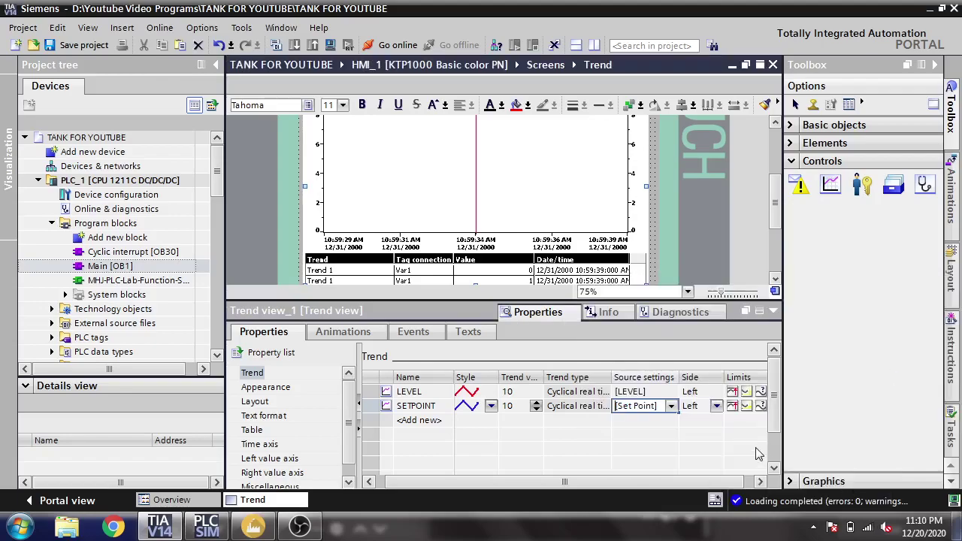
pyautogui.scroll(-1, 771, 406)
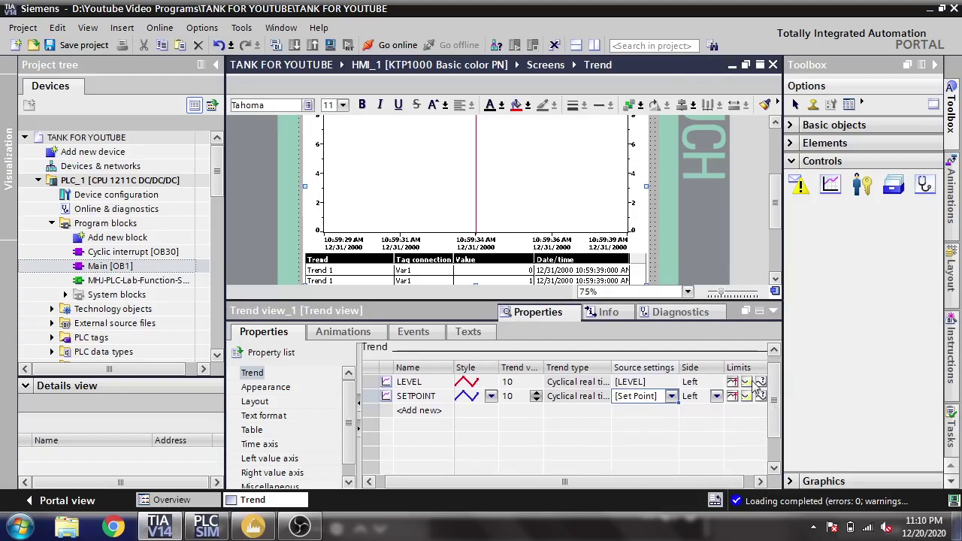
pyautogui.click(757, 383)
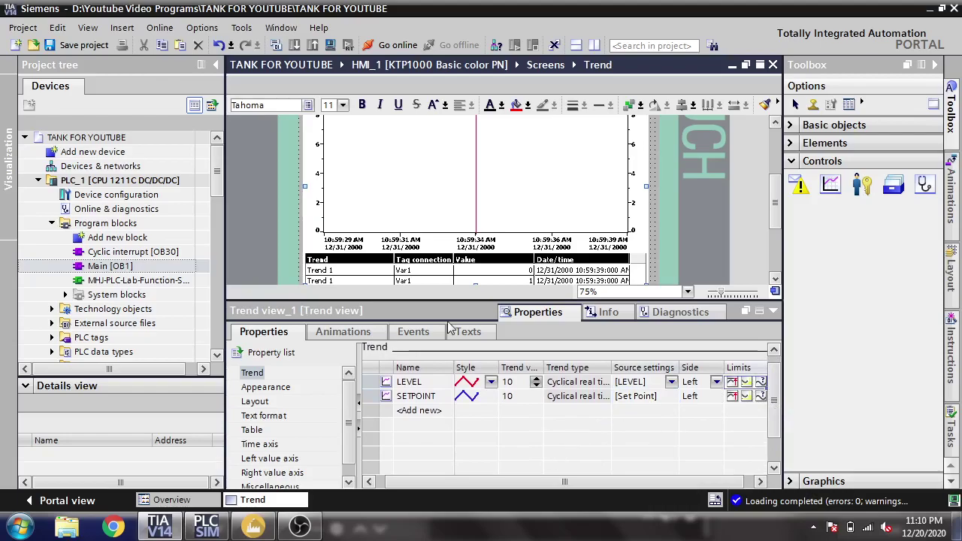
pyautogui.click(275, 45)
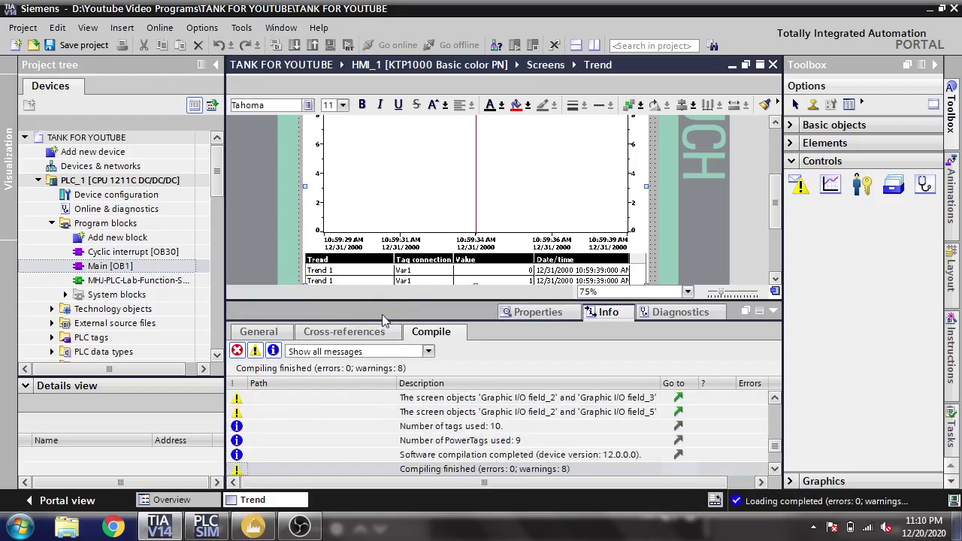
# - Enlarge the editor area and deselect the trend view so the full Trend screen shows
pyautogui.moveTo(422, 301); pyautogui.dragTo(412, 389)
pyautogui.click(459, 313)
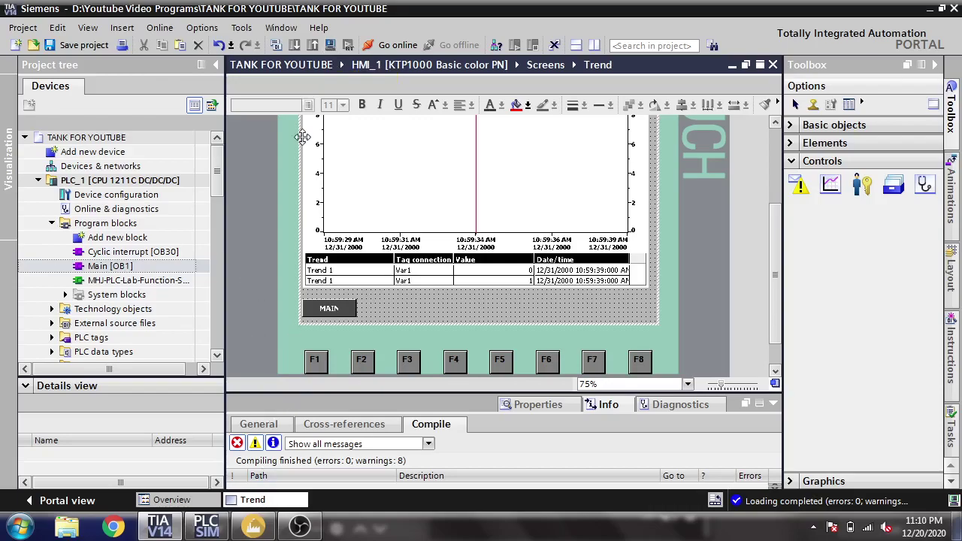
# - Launch the runtime simulation and widen the RT Simulator window to show the whole Trend screen
pyautogui.click(329, 45)
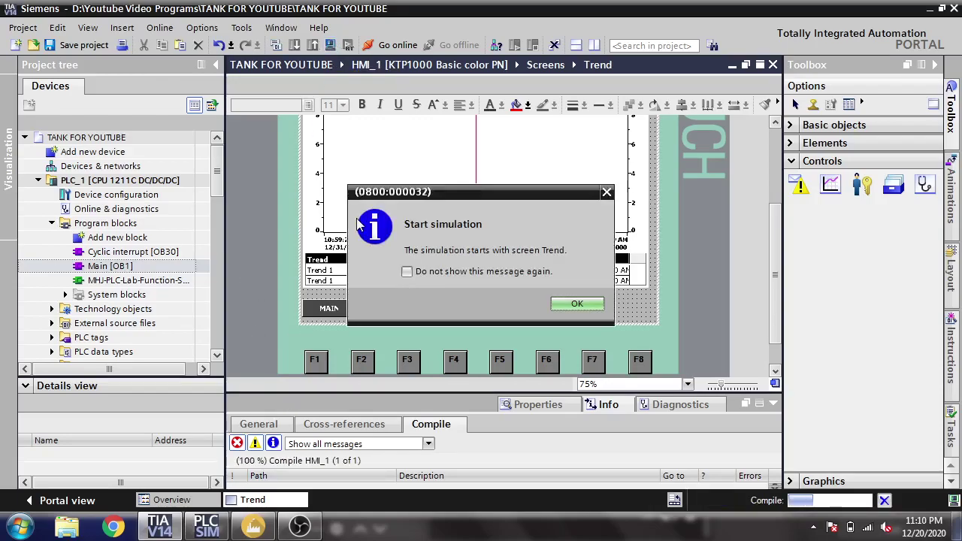
pyautogui.click(564, 304)
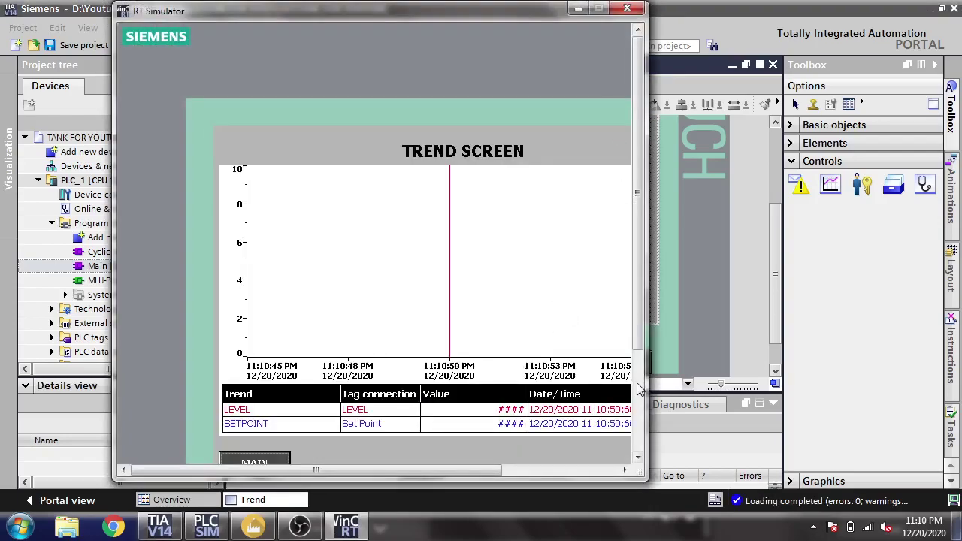
pyautogui.moveTo(646, 405); pyautogui.dragTo(781, 324)
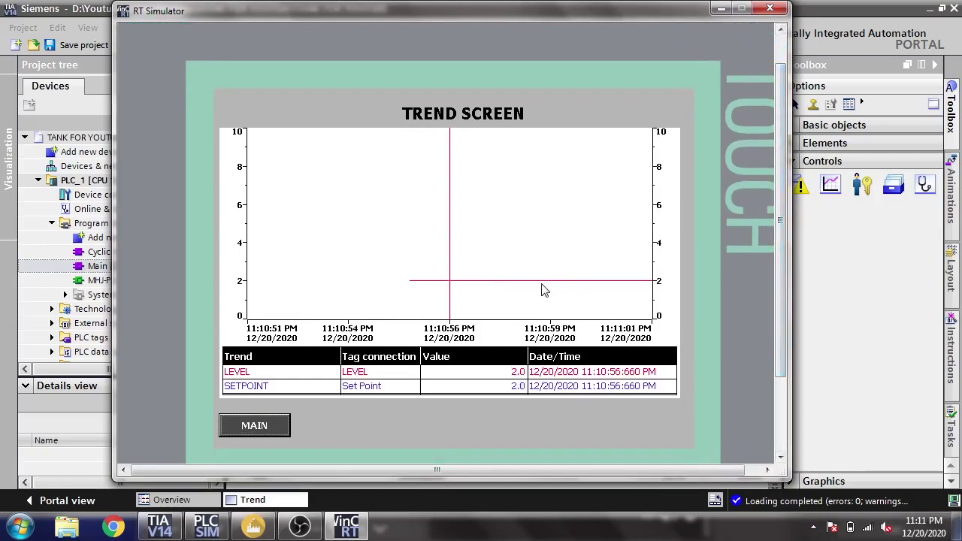